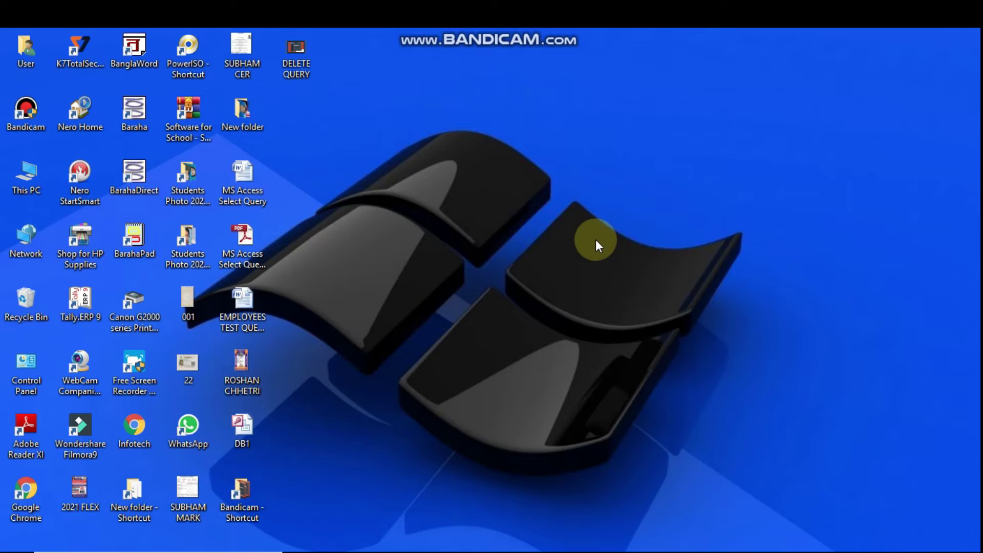
# Refresh the desktop and launch Tally.ERP 9
pyautogui.rightClick(550, 240)
pyautogui.click(559, 284)
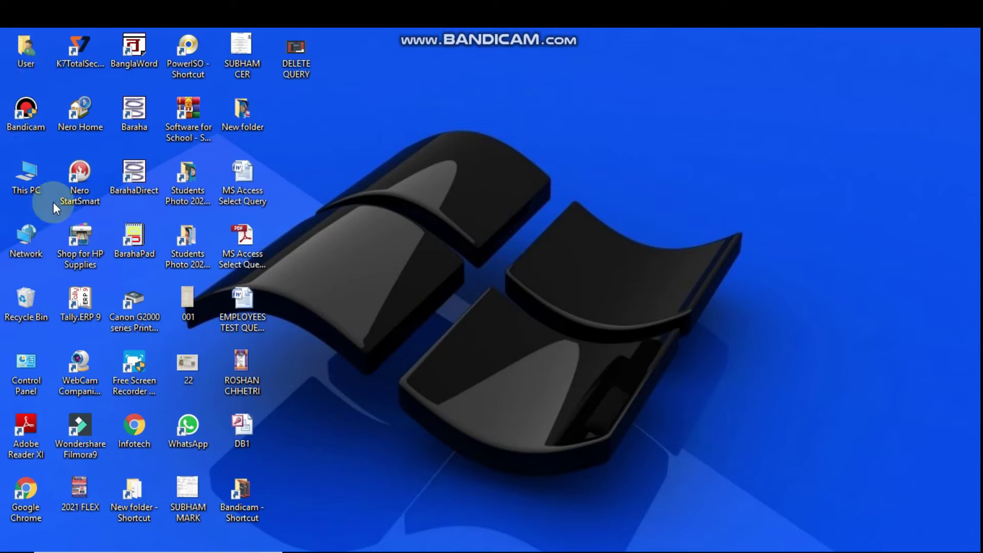
pyautogui.doubleClick(82, 291)
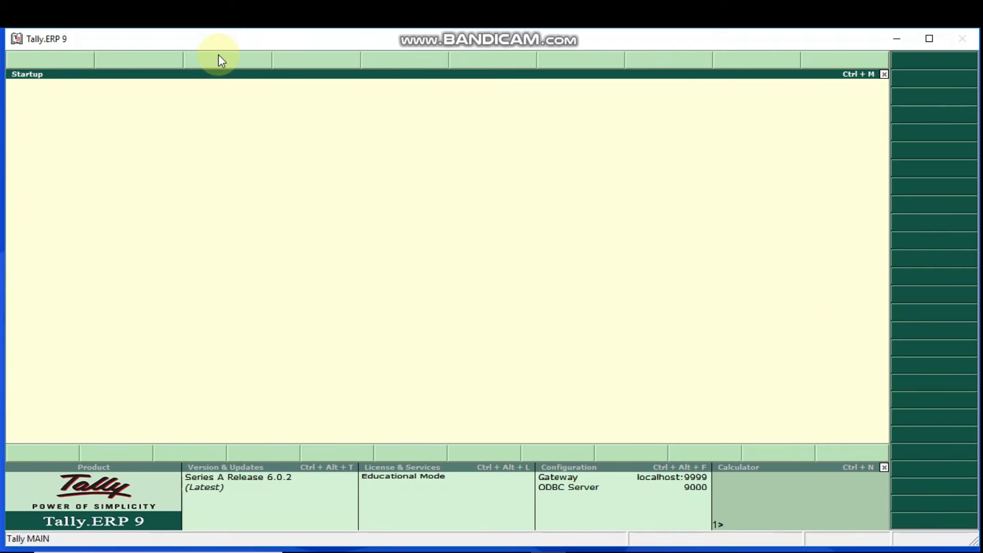
pyautogui.press('Escape')
pyautogui.press('n')
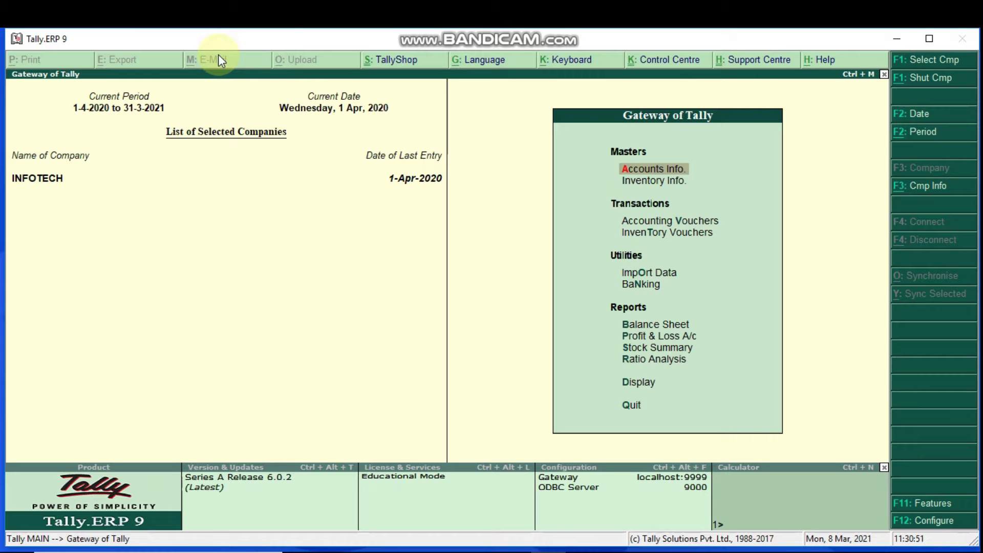
# Open the company information options and start creating a new company
pyautogui.hotkey('alt', 'F3')
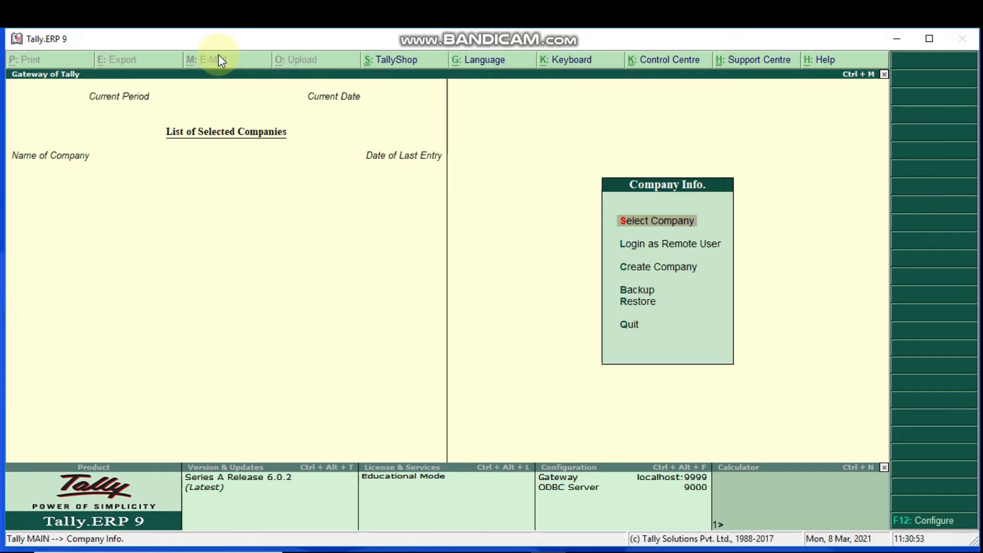
pyautogui.press('Down')
pyautogui.press('Down')
pyautogui.press('Down')
pyautogui.press('Up')
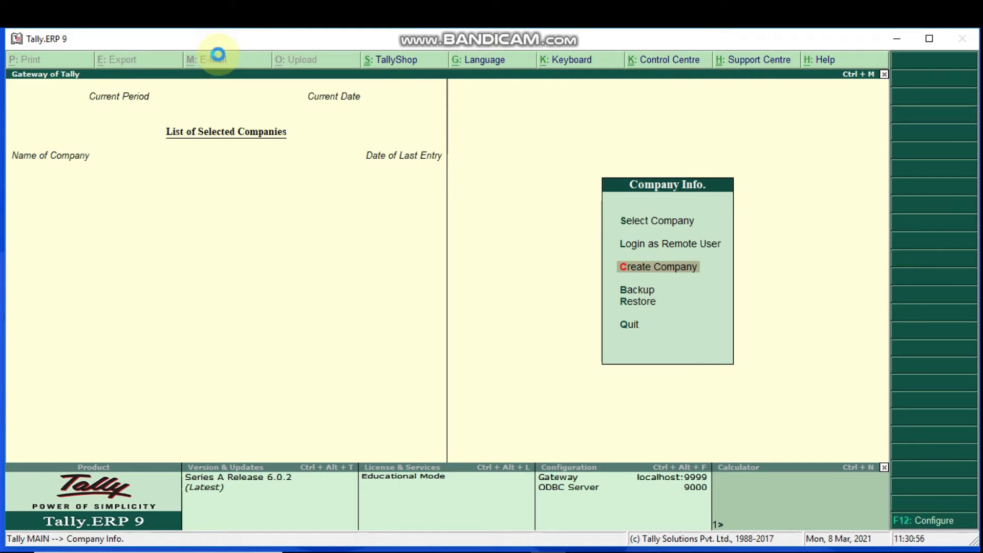
pyautogui.press('Return')
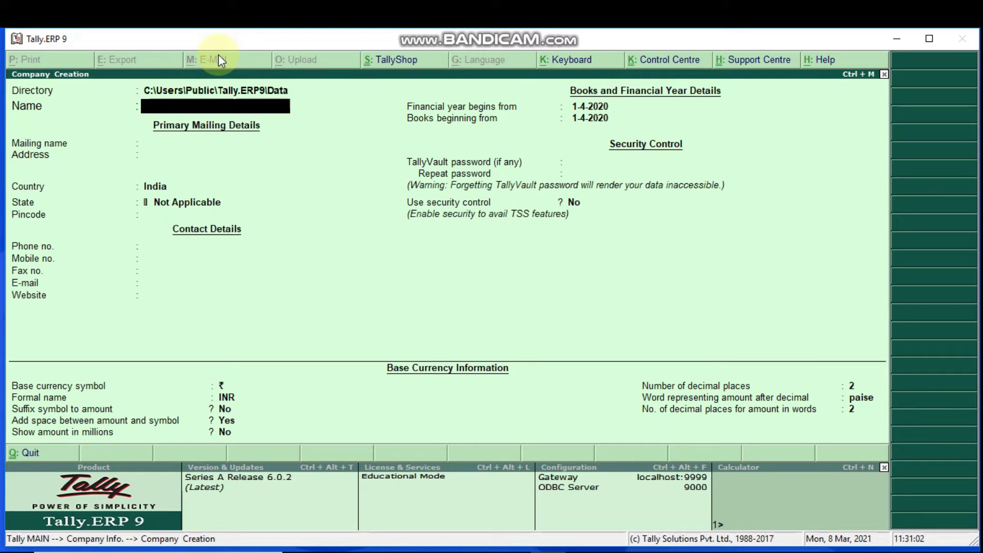
# Name the new company "Ankit's Group of Company"
pyautogui.write('ANI')
pyautogui.press('BackSpace')
pyautogui.press('BackSpace')
pyautogui.write("nkit's Gro")
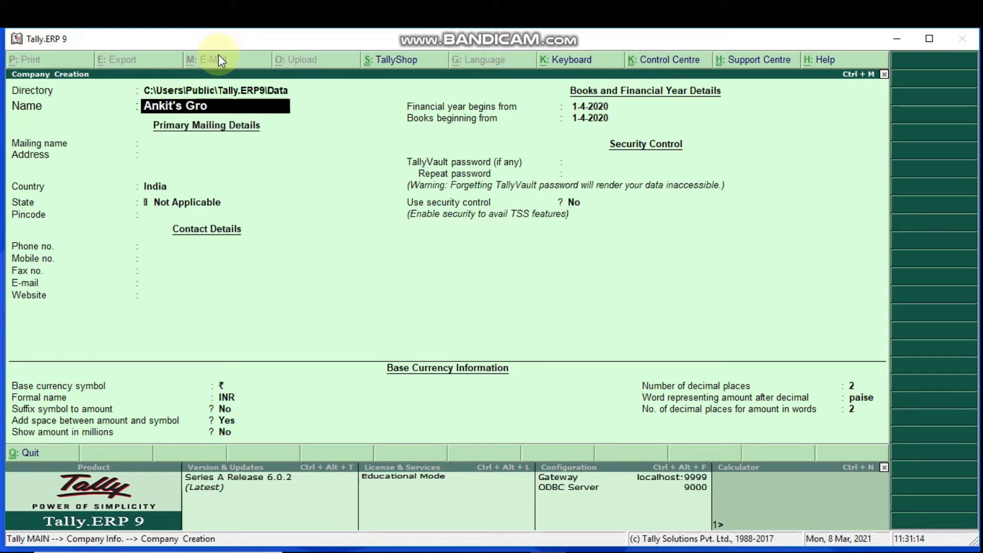
pyautogui.write('up of com')
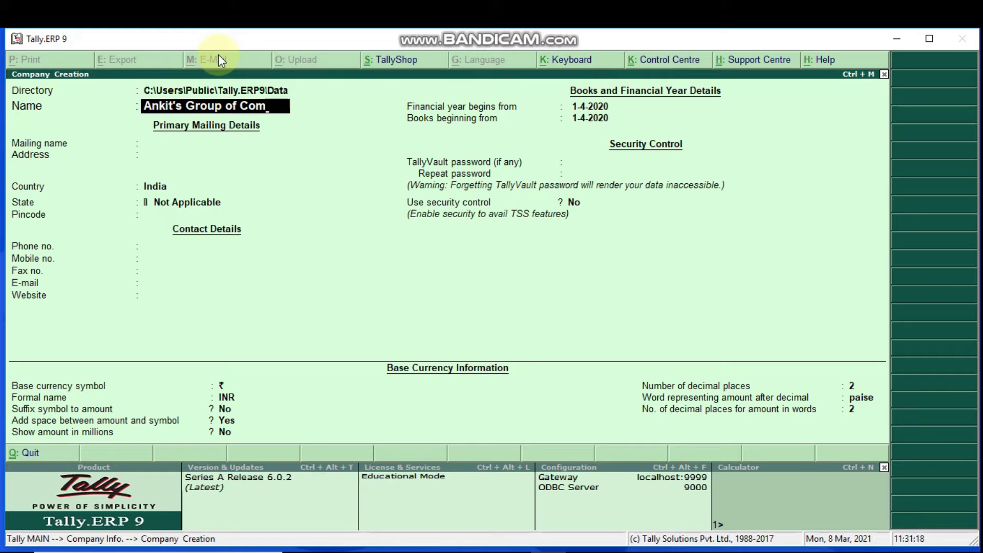
pyautogui.write('pany')
pyautogui.press('Return')
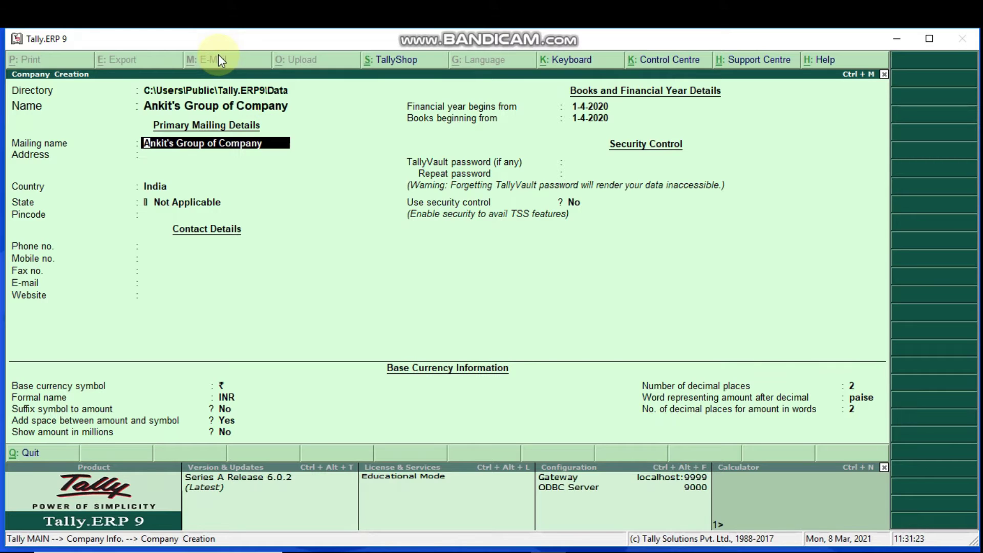
# Keep the mailing name, fill in the company's address, and set the country to India and the state to West Bengal
pyautogui.press('Return')
pyautogui.write('Banarhat')
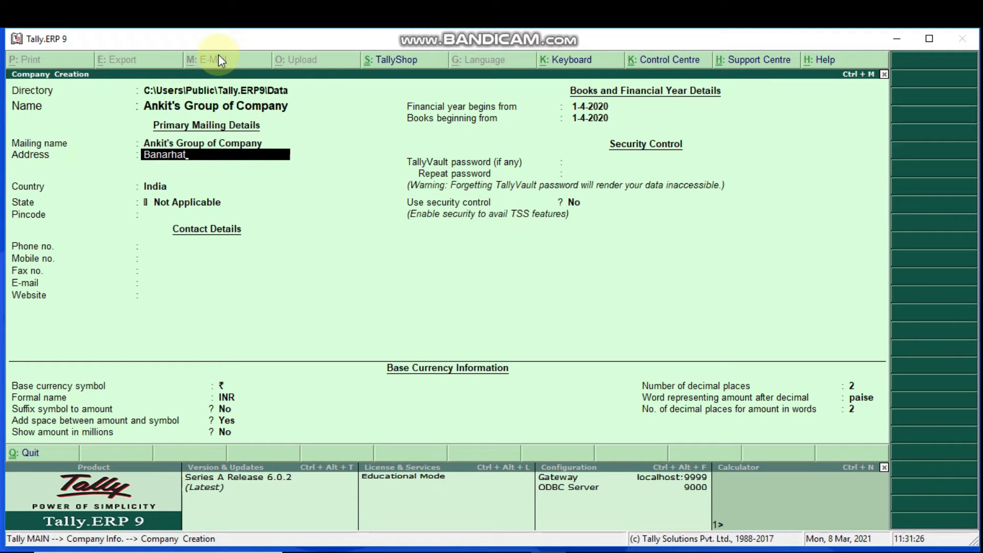
pyautogui.press('Return')
pyautogui.press('Return')
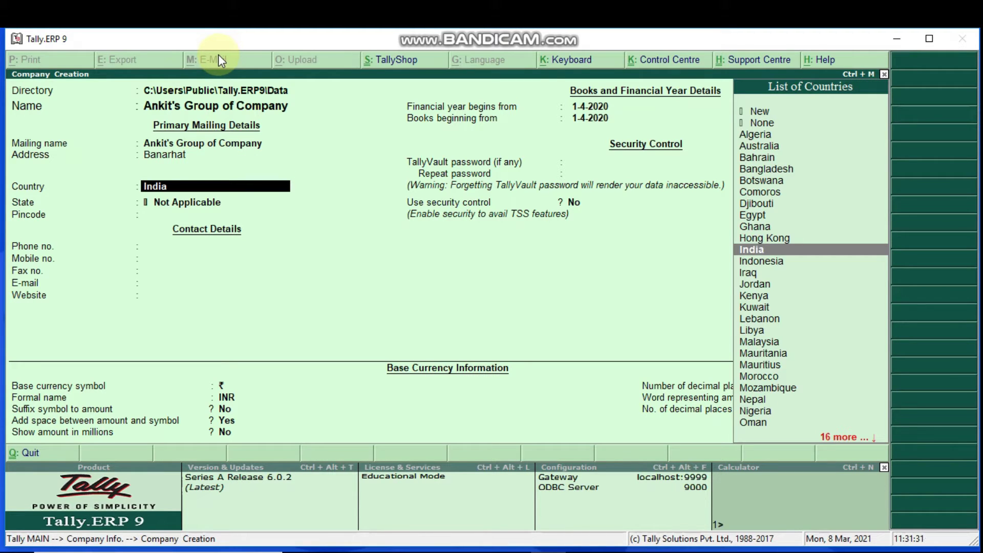
pyautogui.press('Return')
pyautogui.write('W')
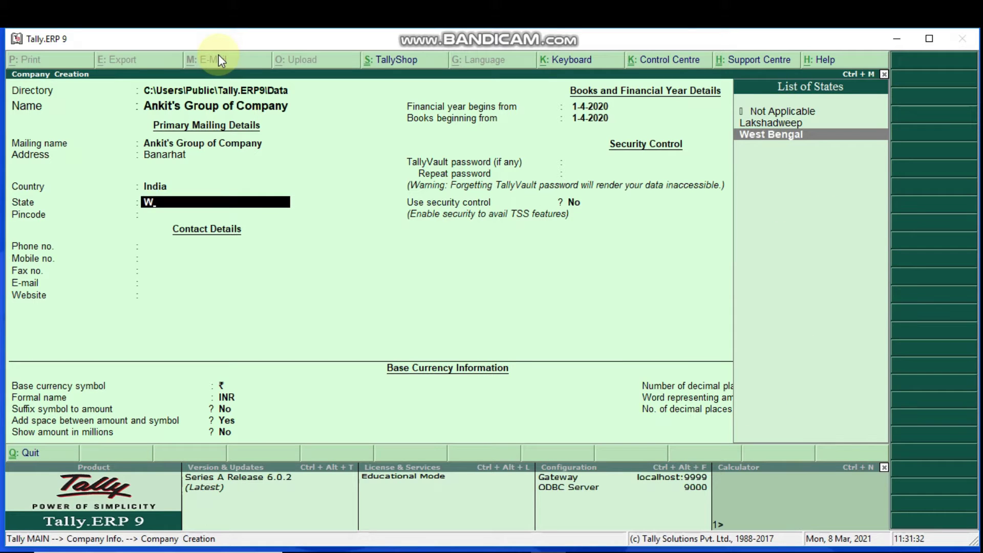
pyautogui.press('Return')
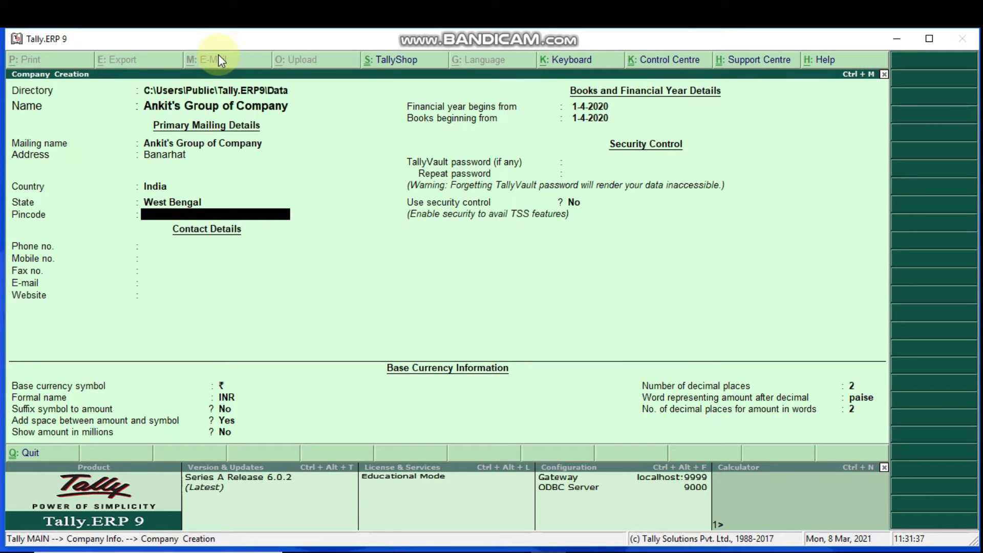
# Leave the pincode and contact details blank, keep the default financial year, security and currency settings, and save the company
pyautogui.press('Return')
pyautogui.press('Return')
pyautogui.press('Return')
pyautogui.press('Return')
pyautogui.press('Return')
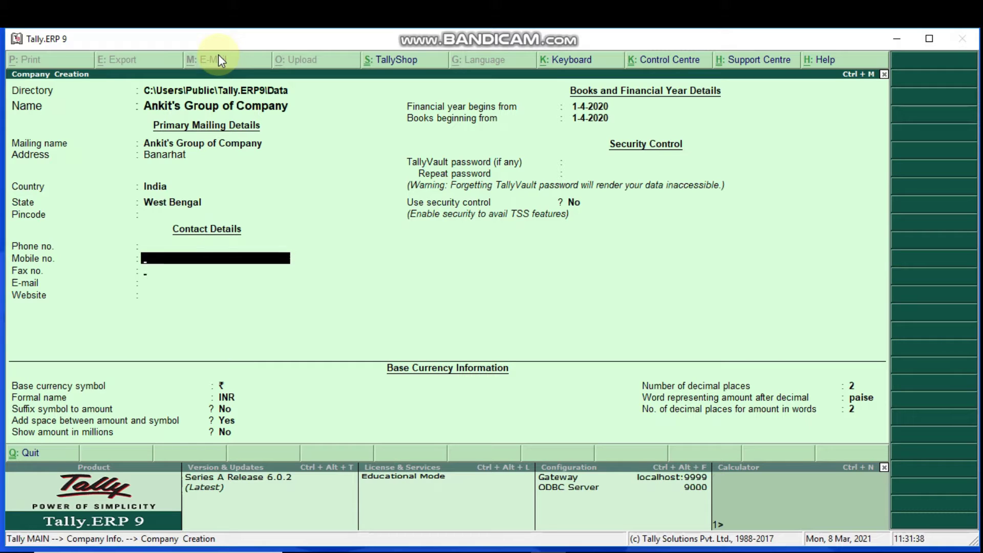
pyautogui.press('Return')
pyautogui.press('Return')
pyautogui.press('Return')
pyautogui.press('Return')
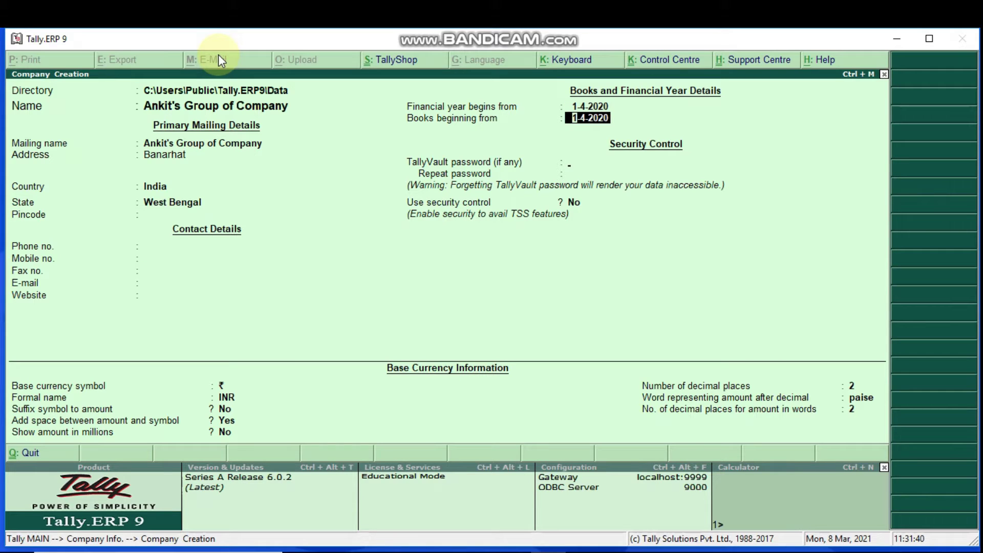
pyautogui.press('Return')
pyautogui.press('Return')
pyautogui.press('Return')
pyautogui.press('Return')
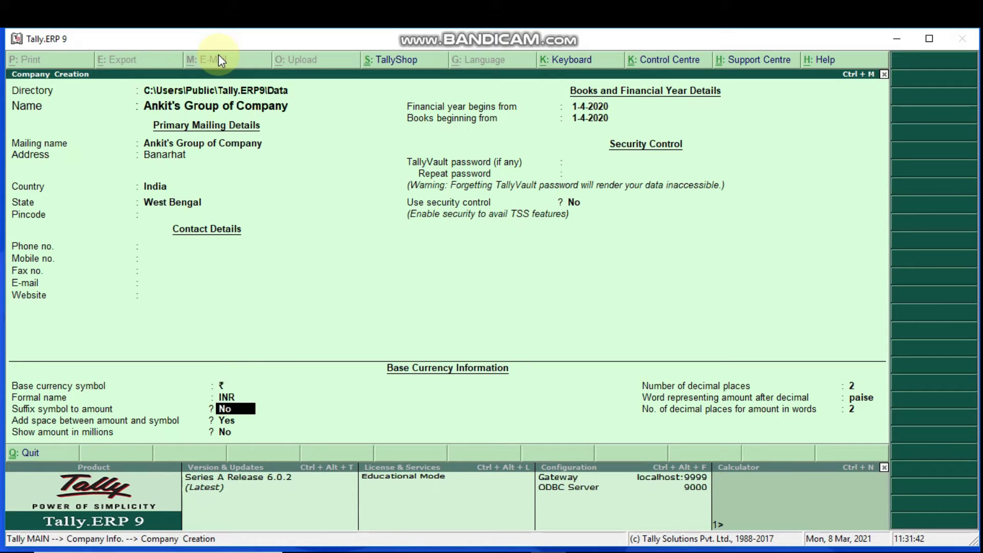
pyautogui.press('Return')
pyautogui.press('Return')
pyautogui.press('Return')
pyautogui.press('Return')
pyautogui.press('Return')
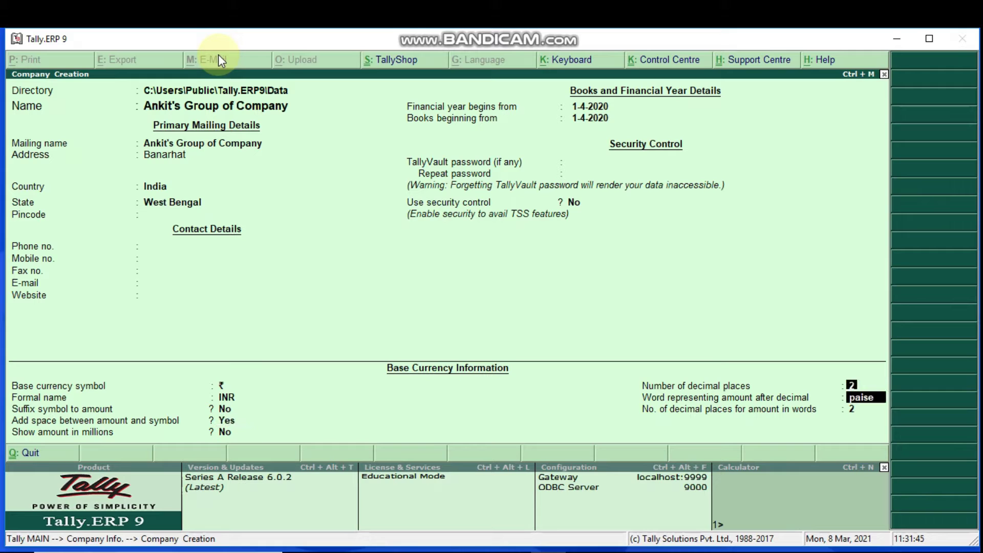
pyautogui.press('Return')
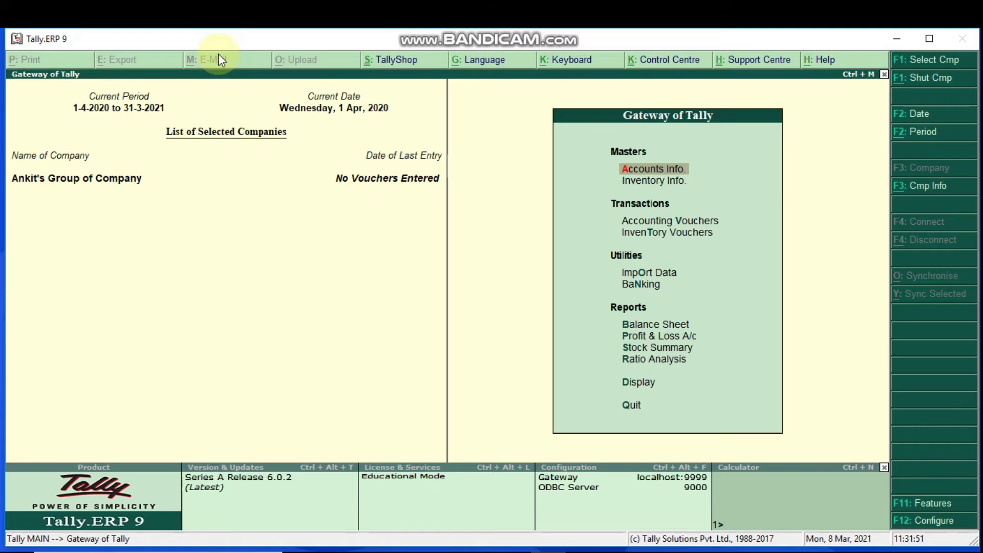
# Enable Goods and Services Tax (GST) in the company's Statutory & Taxation features and choose to set its GST details
pyautogui.press('F11')
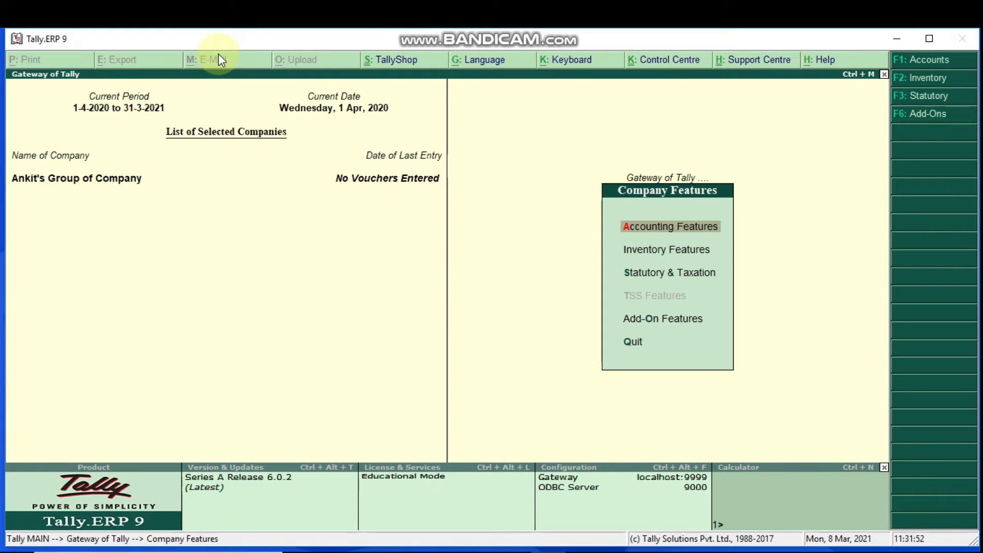
pyautogui.press('Down')
pyautogui.press('Down')
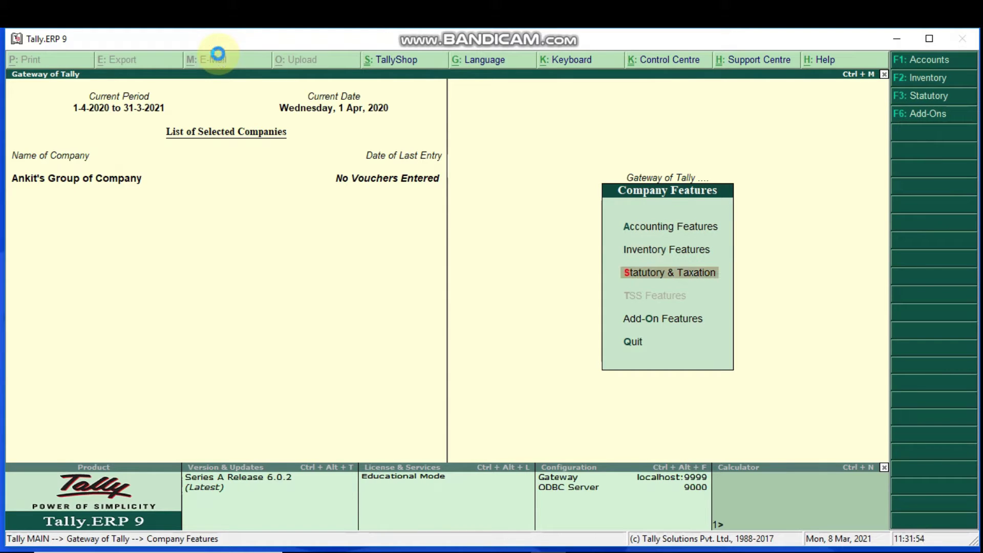
pyautogui.press('Return')
pyautogui.write('y')
pyautogui.press('Return')
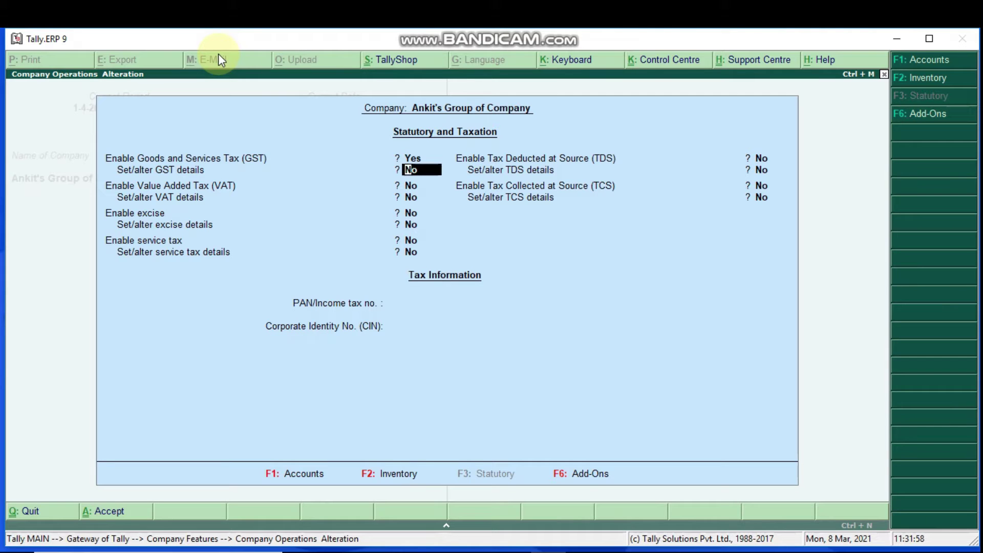
pyautogui.write('y')
pyautogui.press('Return')
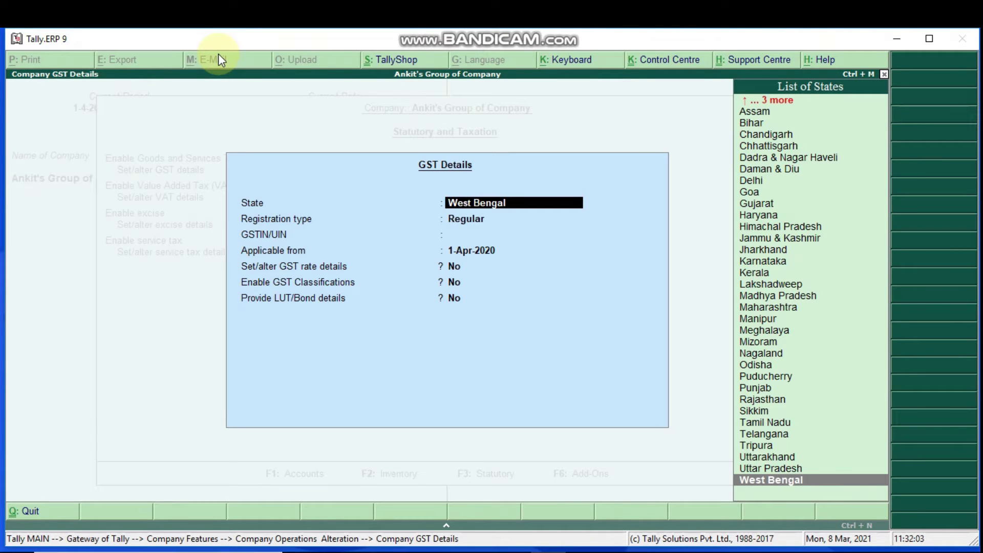
# Fill in the company's GSTIN/UIN with state West Bengal and Regular registration, keep the other GST defaults, and accept the details
pyautogui.press('Return')
pyautogui.write('65464645')
pyautogui.press('Return')
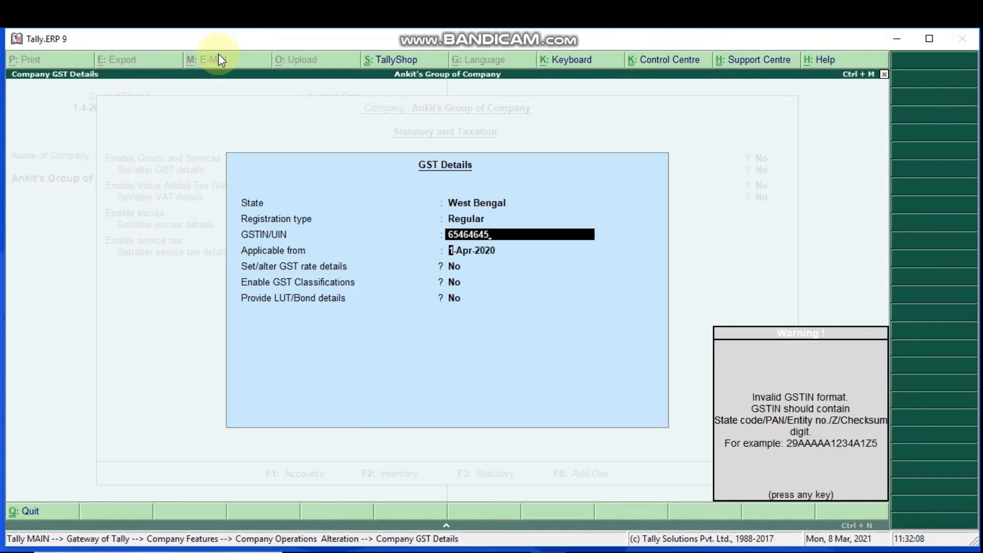
pyautogui.press('Return')
pyautogui.press('Return')
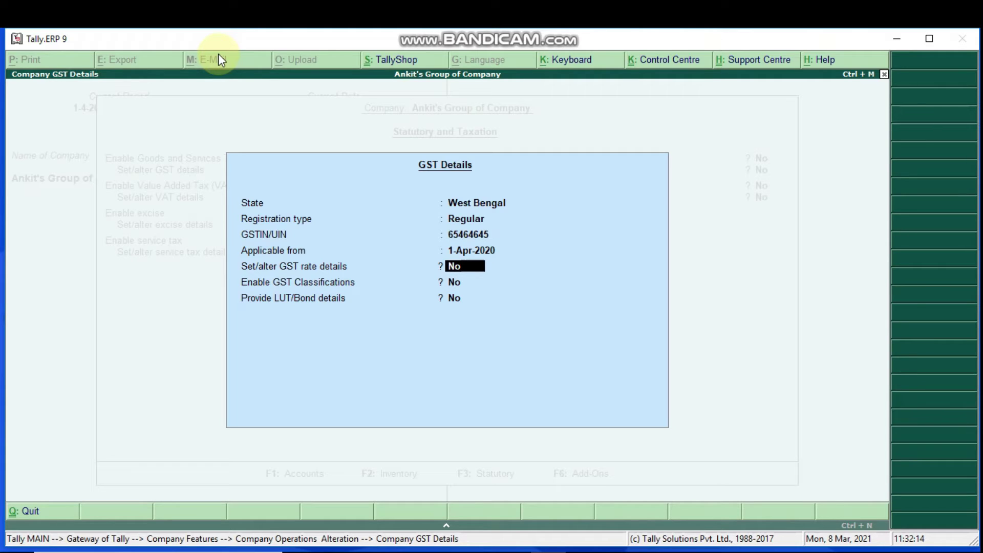
pyautogui.press('Return')
pyautogui.press('Return')
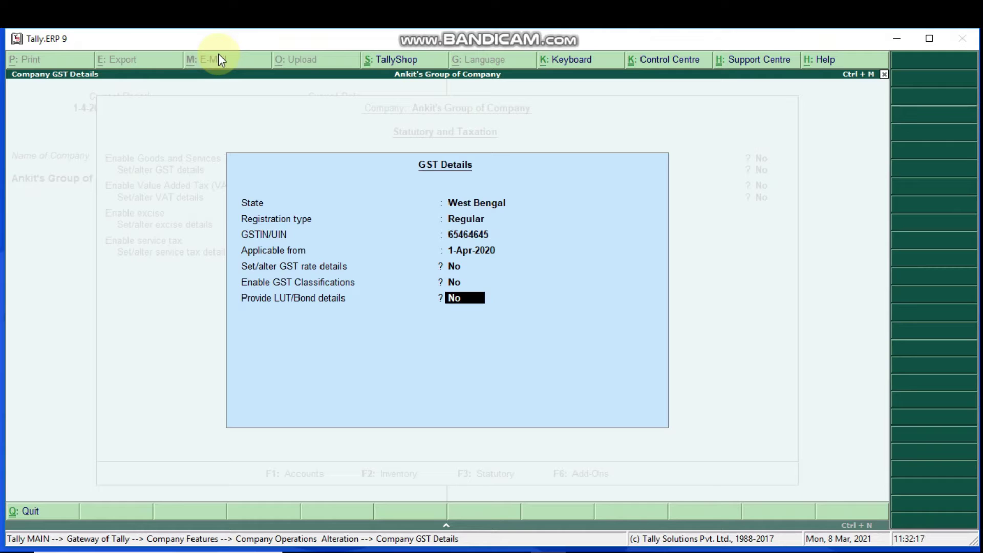
pyautogui.press('Return')
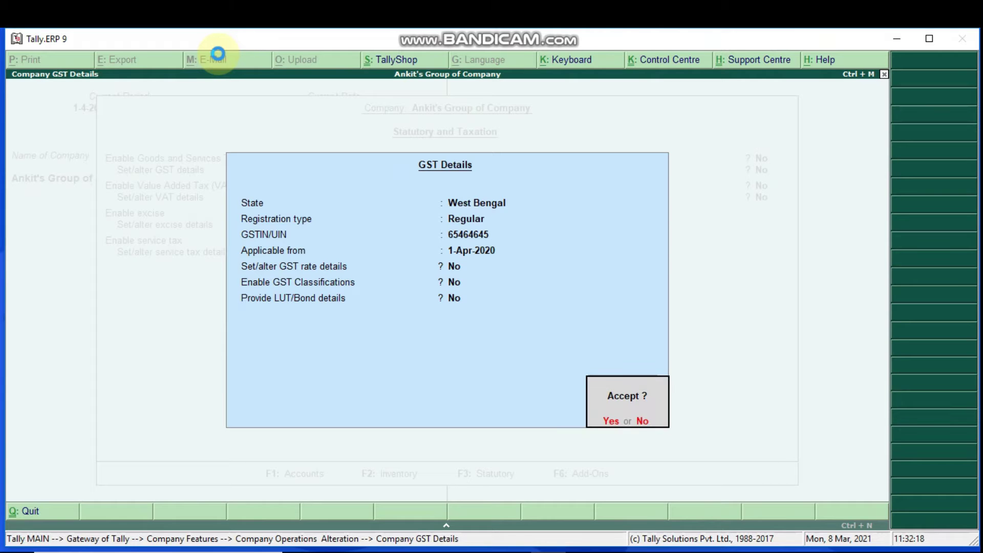
pyautogui.press('Return')
# Keep VAT, excise, service tax, TDS and TCS disabled and save the statutory and taxation settings
pyautogui.press('Return')
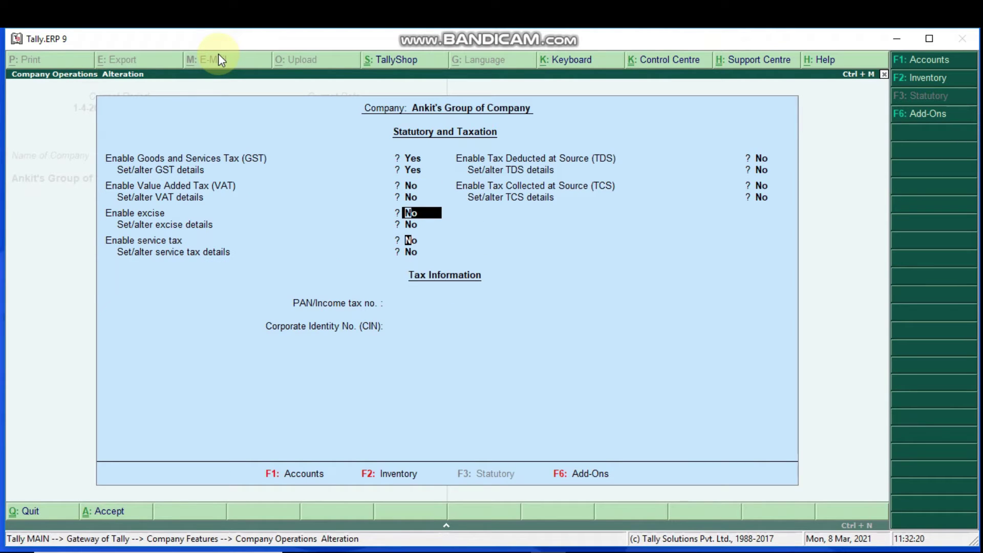
pyautogui.press('Return')
pyautogui.press('Return')
pyautogui.press('Return')
pyautogui.press('Return')
pyautogui.press('Return')
pyautogui.press('Return')
pyautogui.press('Return')
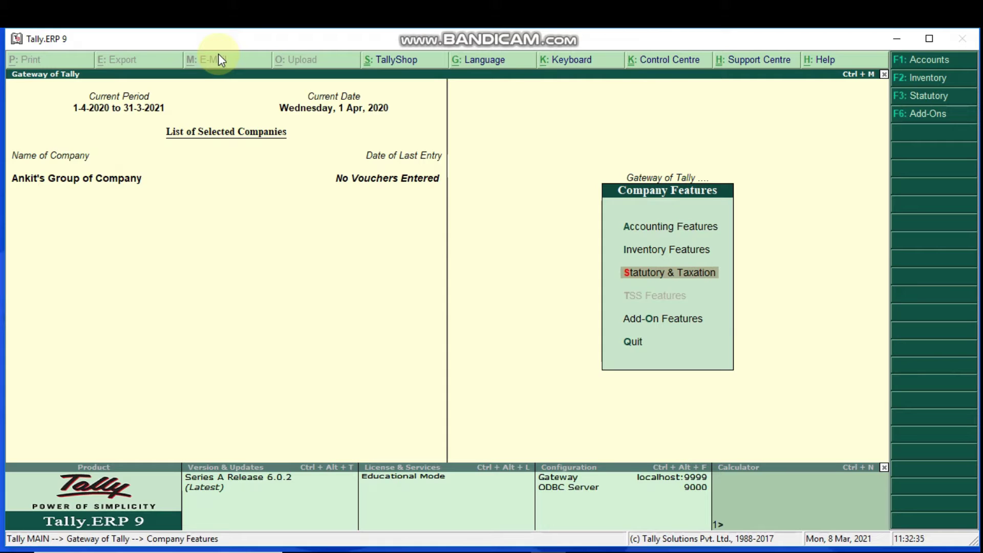
# Start creating a single accounts group named "Monitor" without an alias
pyautogui.press('Escape')
pyautogui.press('Return')
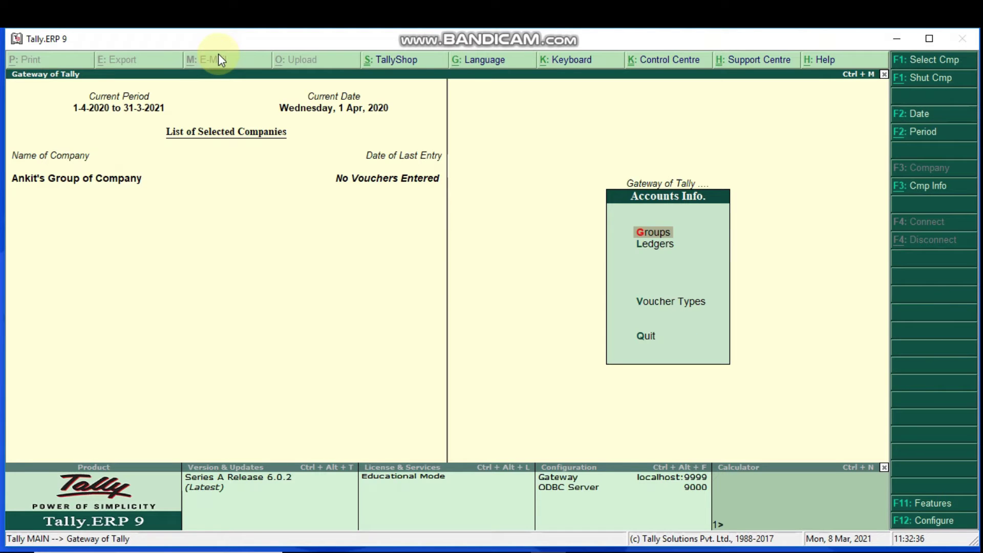
pyautogui.press('Return')
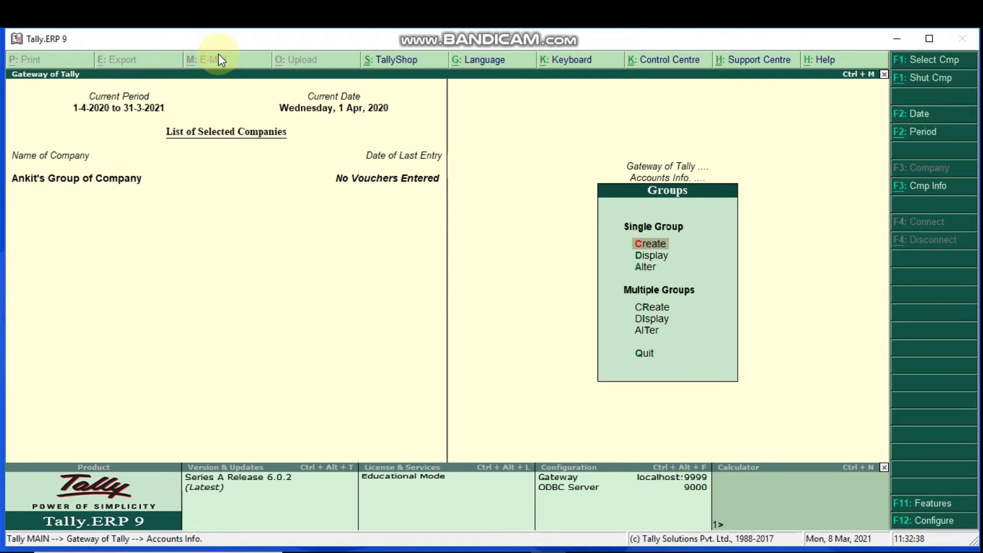
pyautogui.press('Return')
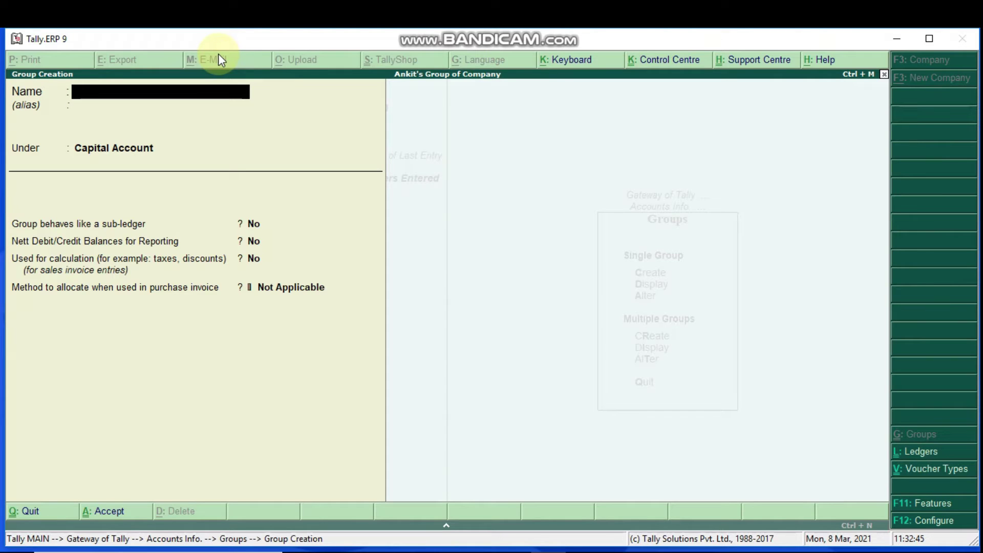
pyautogui.write('Monitor')
pyautogui.press('Return')
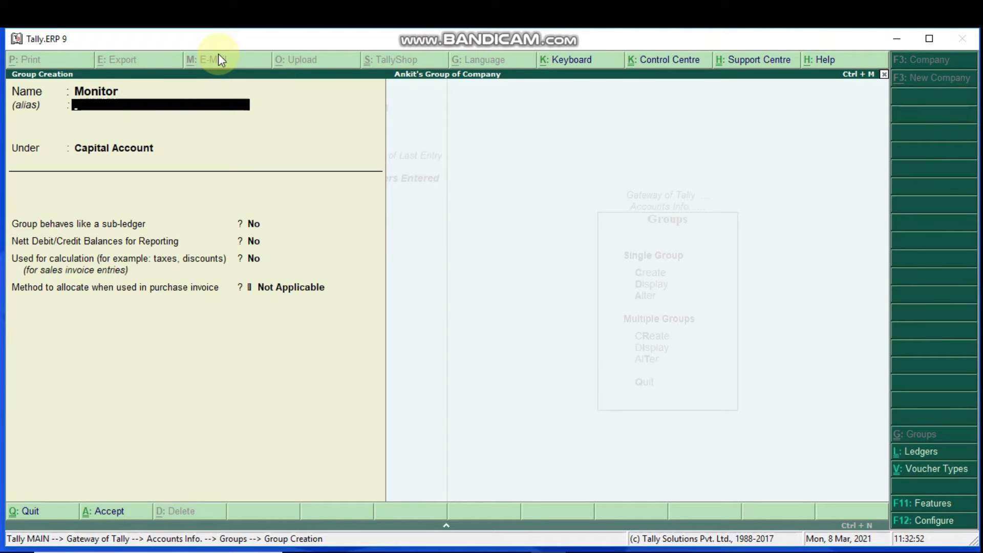
pyautogui.press('Return')
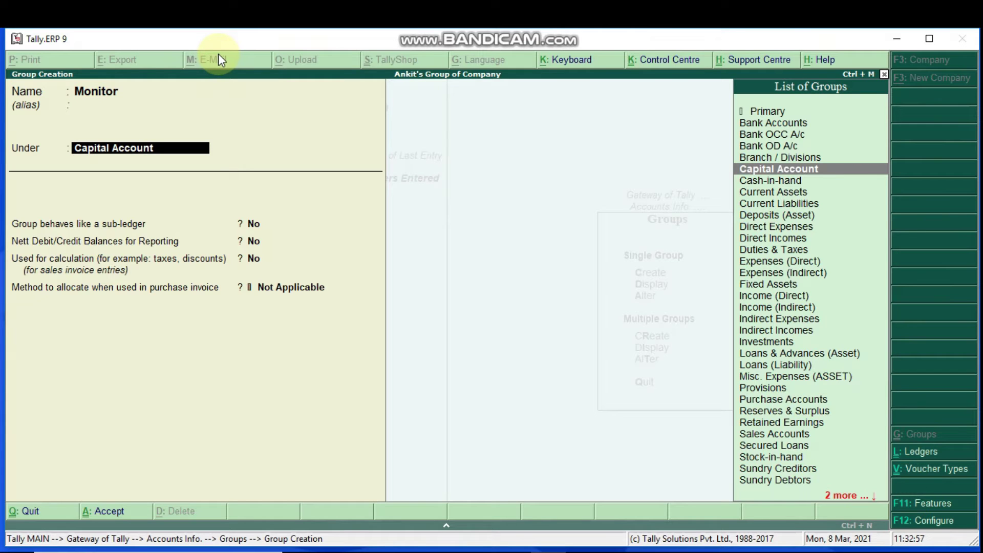
# Place the Monitor group under Primary
pyautogui.press('Up')
pyautogui.press('Up')
pyautogui.press('Up')
pyautogui.press('Up')
pyautogui.press('Up')
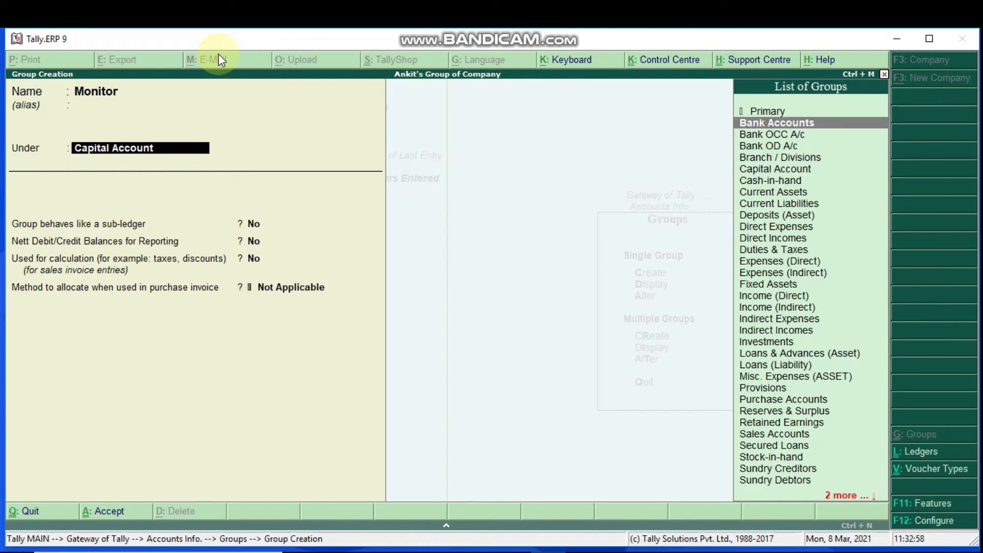
pyautogui.press('Return')
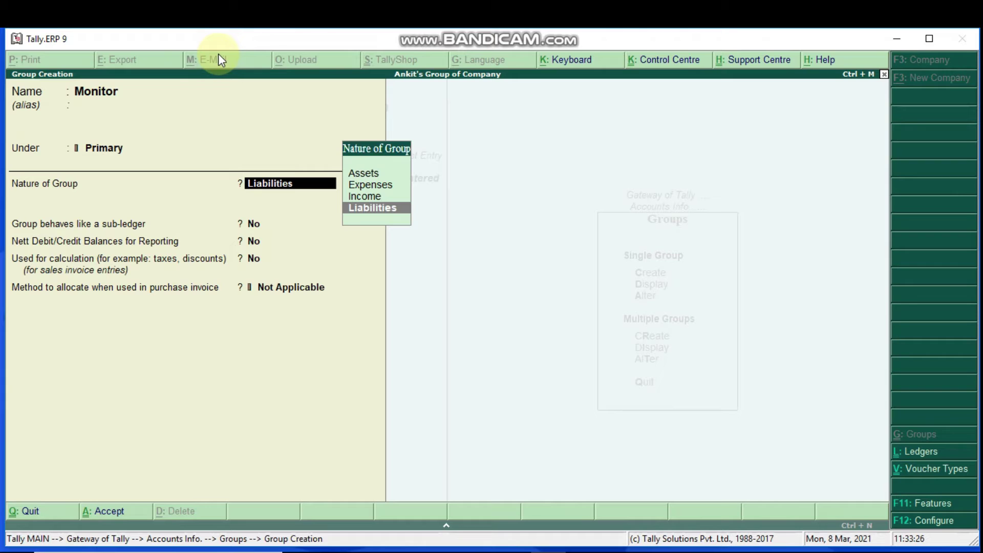
pyautogui.press('Up')
pyautogui.press('Up')
pyautogui.press('Up')
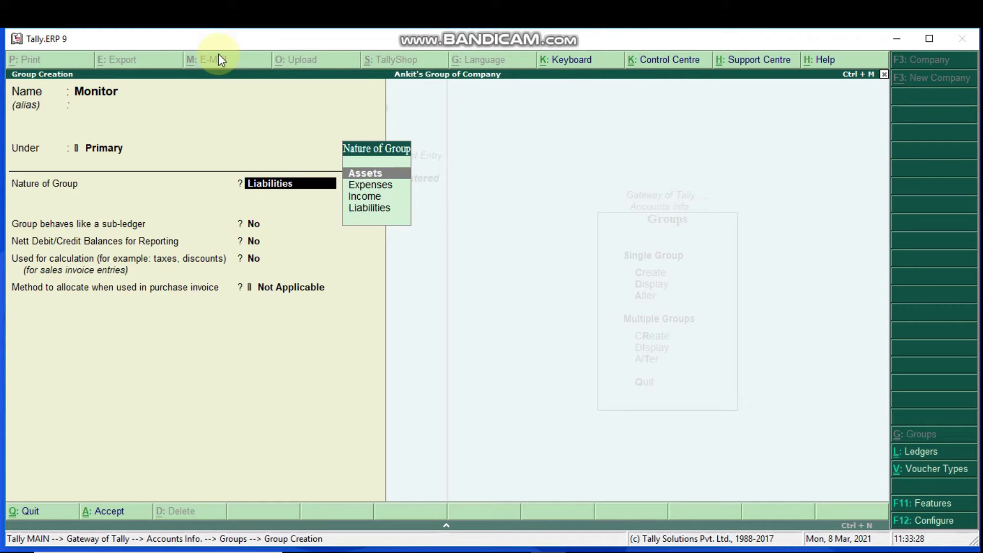
pyautogui.press('Return')
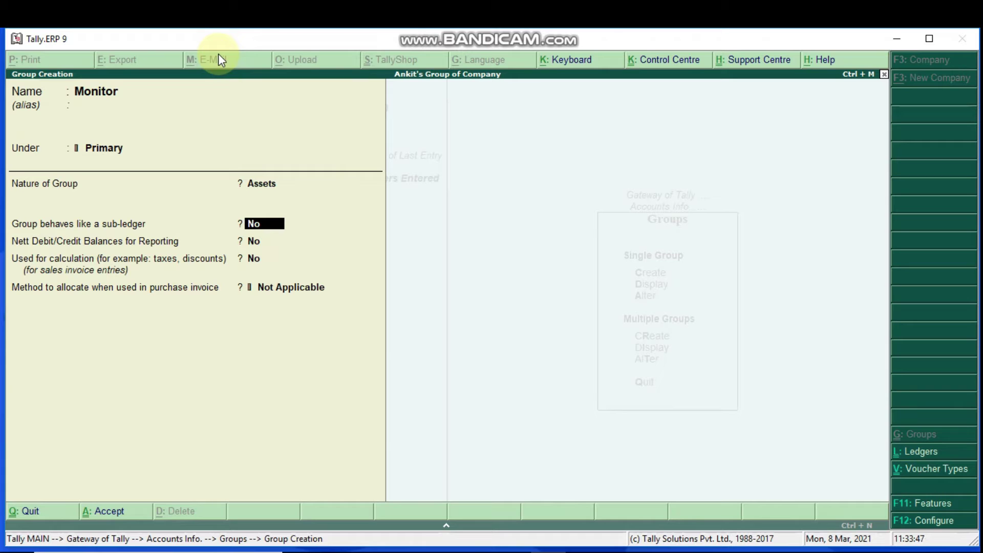
pyautogui.press('BackSpace')
pyautogui.press('Escape')
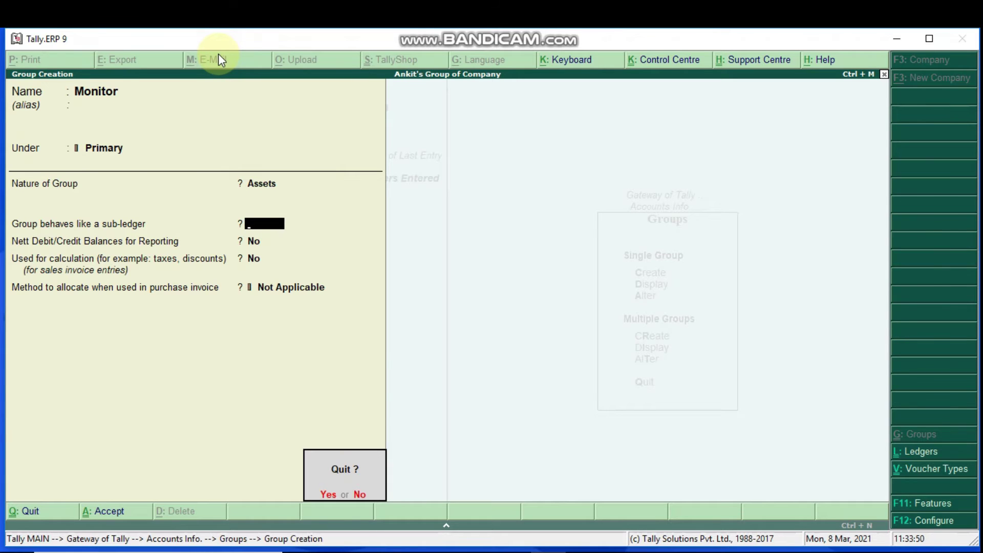
pyautogui.press('y')
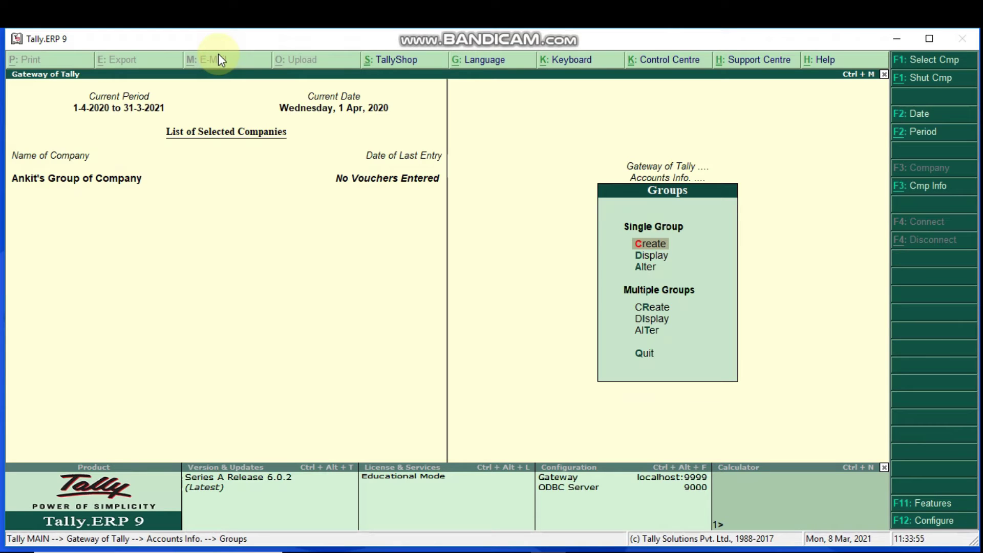
pyautogui.press('Escape')
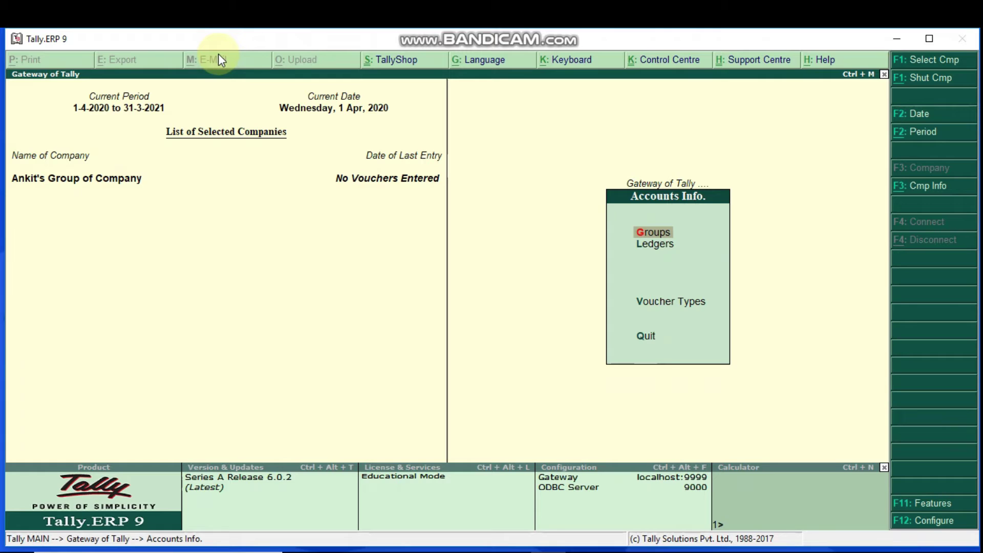
pyautogui.press('Escape')
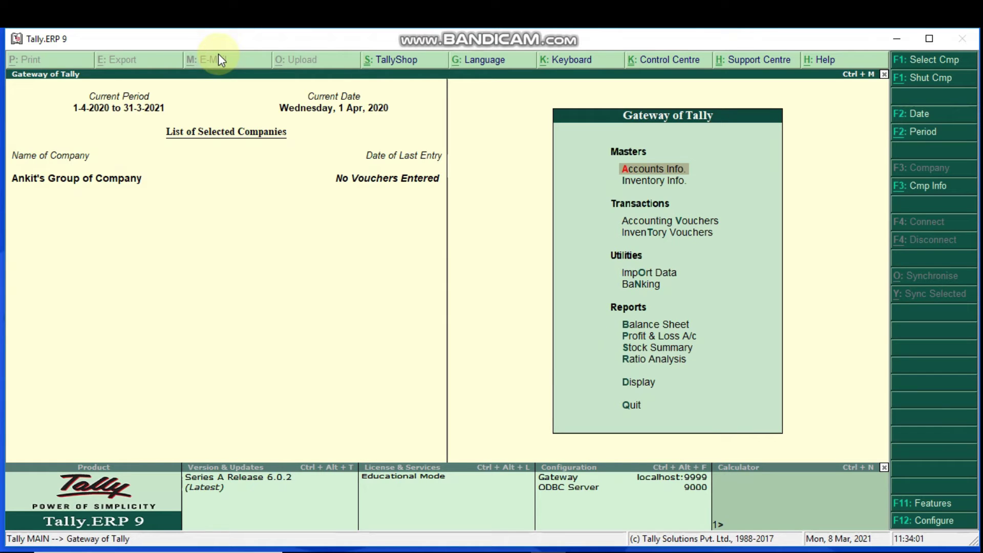
# Reopen the company's GST details in the Statutory & Taxation features and turn on Set/alter GST rate details
pyautogui.press('F11')
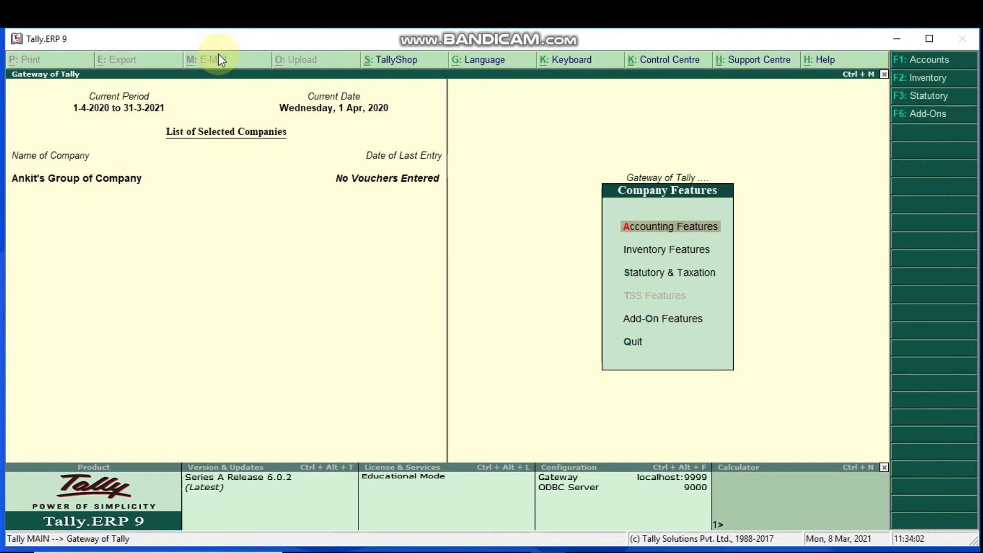
pyautogui.press('Down')
pyautogui.press('Down')
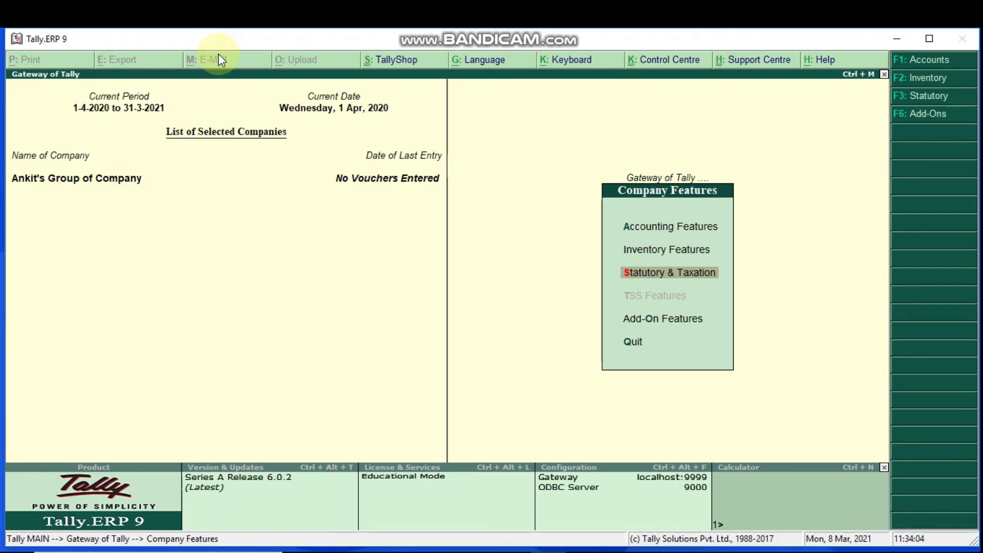
pyautogui.press('Return')
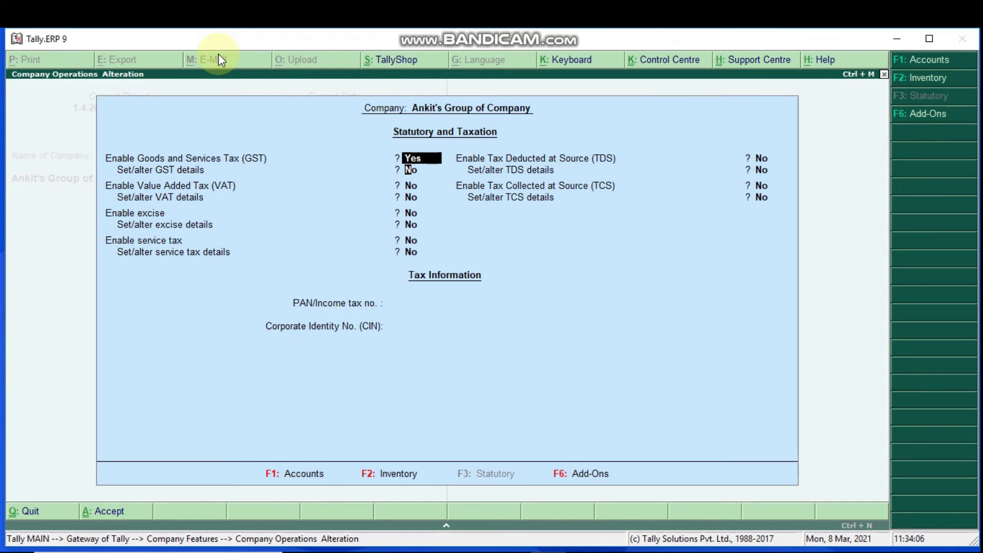
pyautogui.press('y')
pyautogui.press('Return')
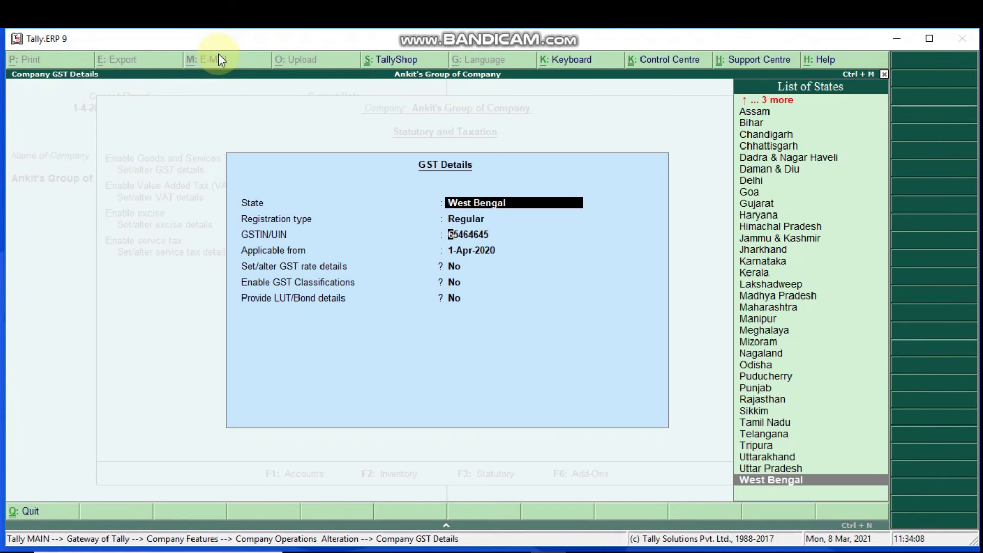
pyautogui.press('Return')
pyautogui.press('Return')
pyautogui.press('Return')
pyautogui.press('y')
pyautogui.press('Return')
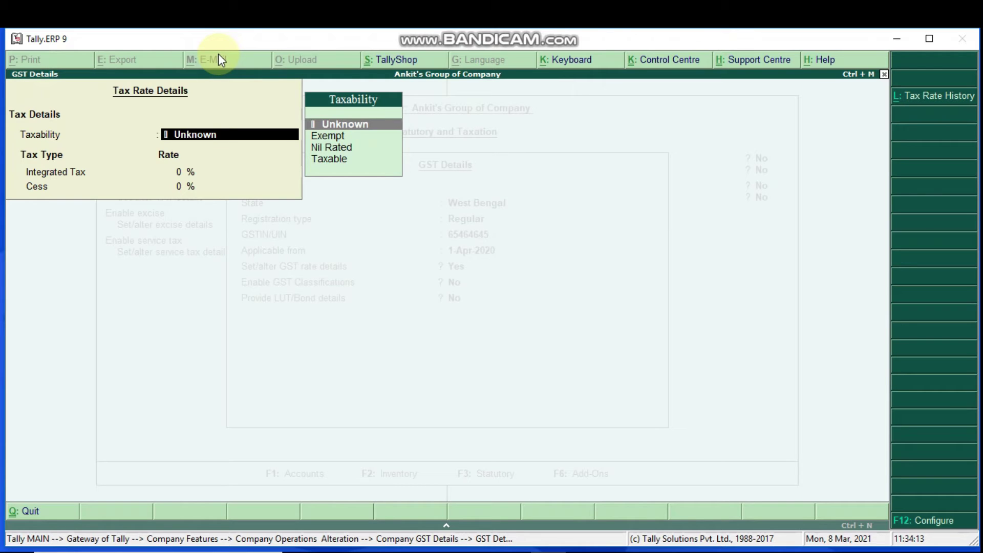
# Set the company's GST taxability to Taxable with an integrated tax rate of 18% and 0% cess
pyautogui.press('Down')
pyautogui.press('Down')
pyautogui.press('Down')
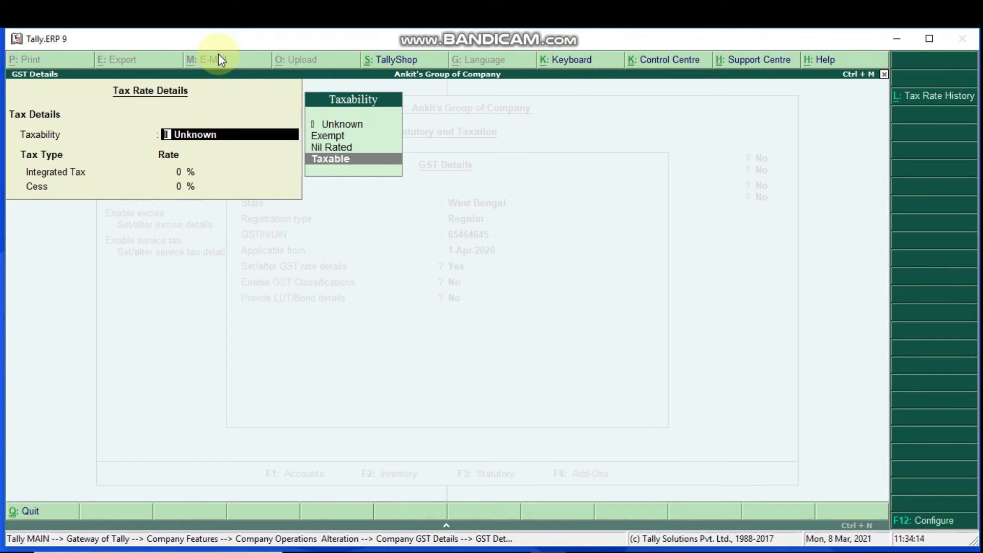
pyautogui.press('Return')
pyautogui.write('18')
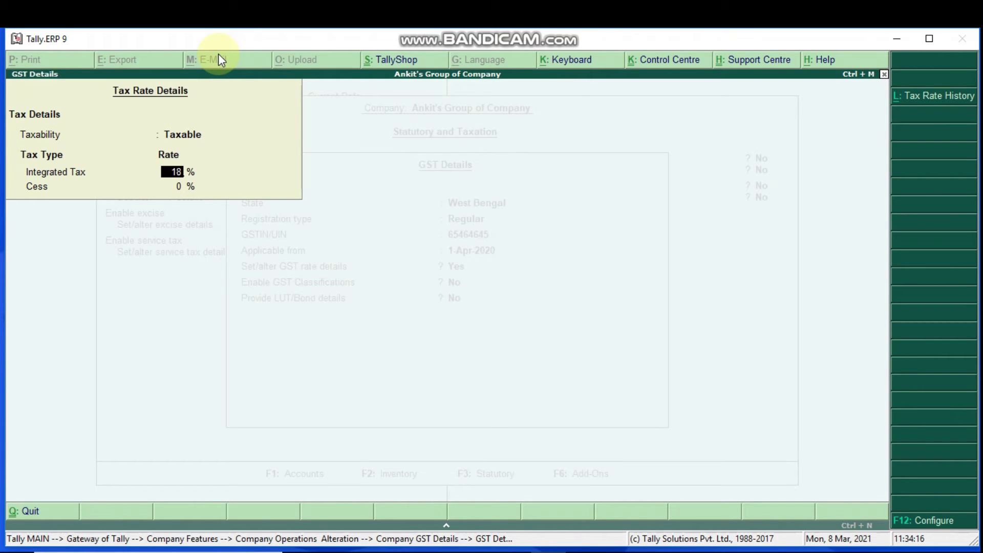
pyautogui.press('Return')
pyautogui.press('Return')
# Keep GST classifications, LUT/Bond details and all other taxes disabled, and save the statutory and taxation settings
pyautogui.press('Return')
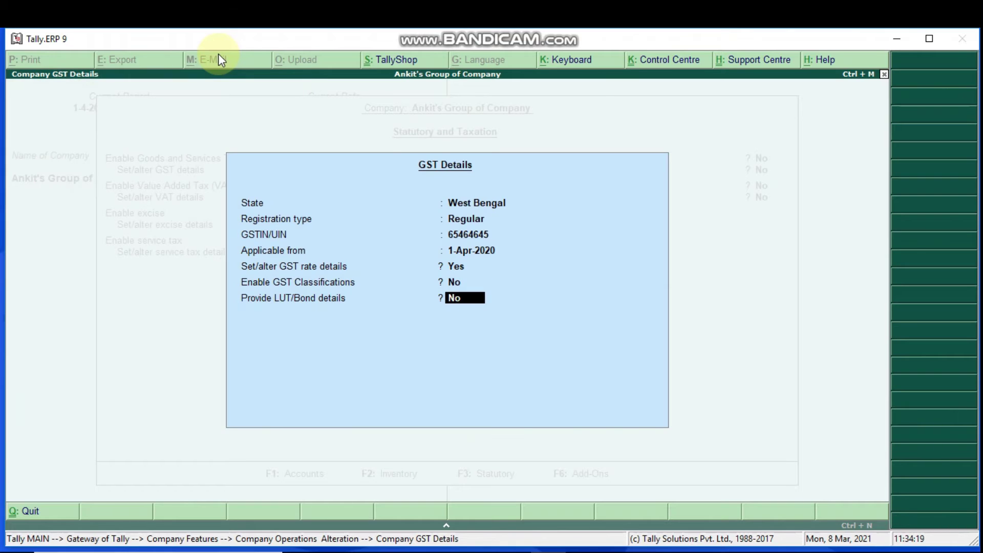
pyautogui.press('Return')
pyautogui.press('Return')
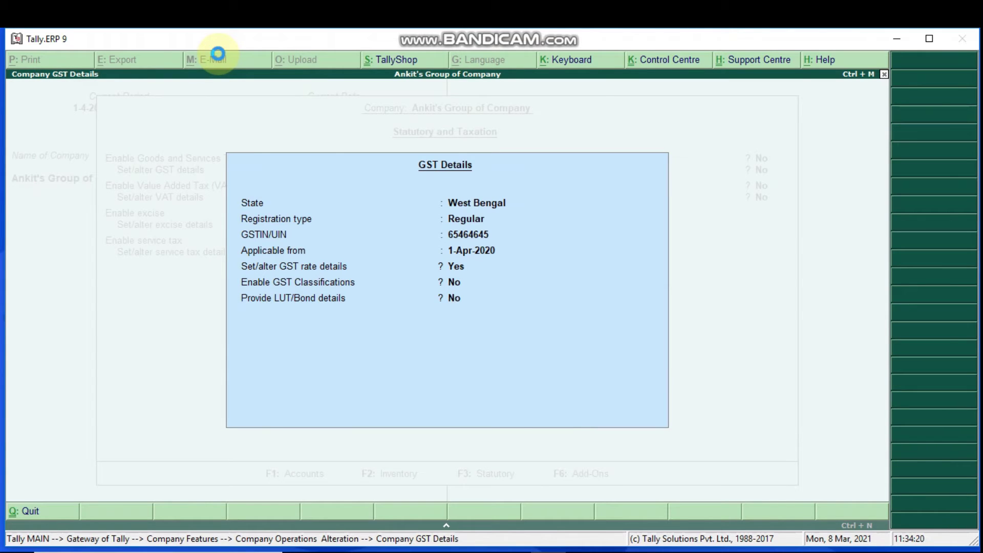
pyautogui.press('Return')
pyautogui.press('Return')
pyautogui.press('Return')
pyautogui.press('Return')
pyautogui.press('Return')
pyautogui.press('Return')
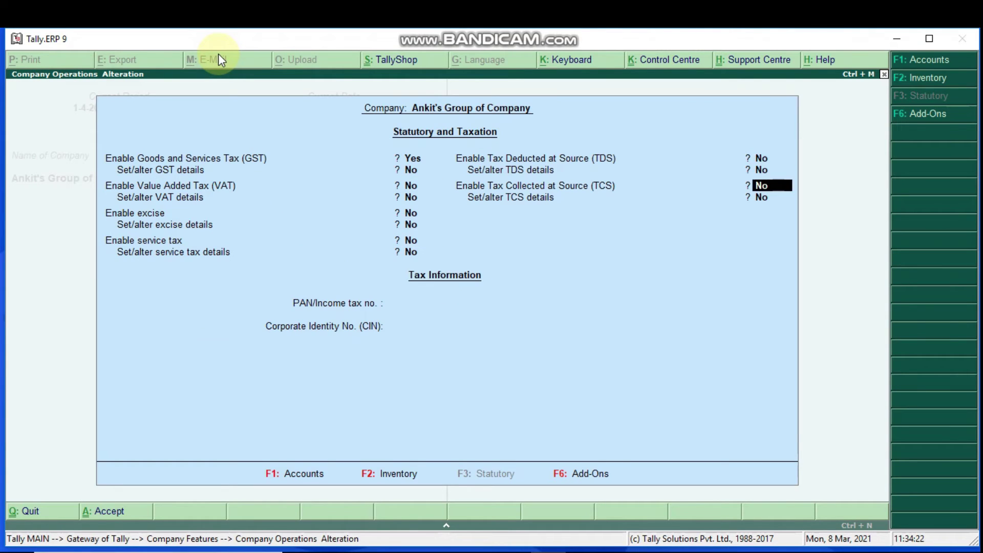
pyautogui.press('Return')
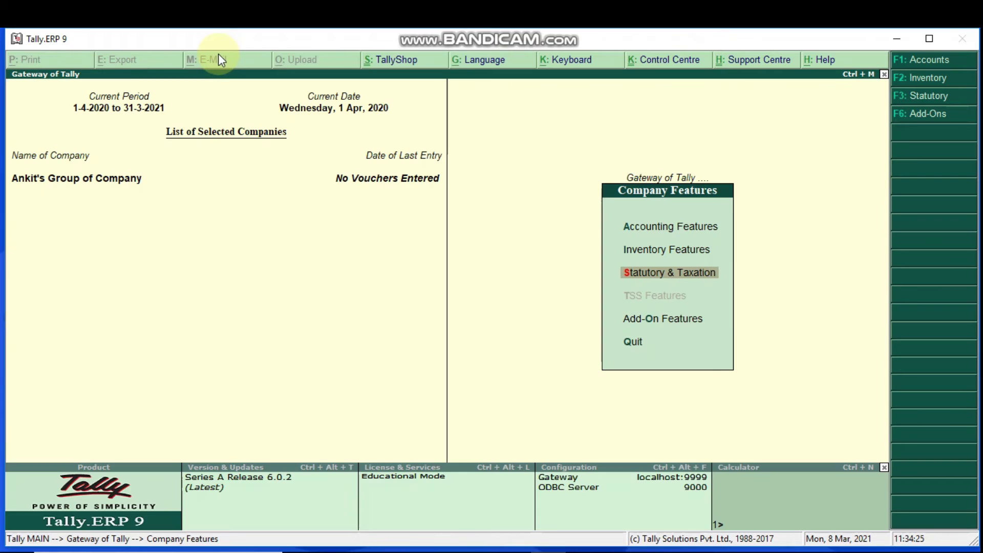
pyautogui.press('Escape')
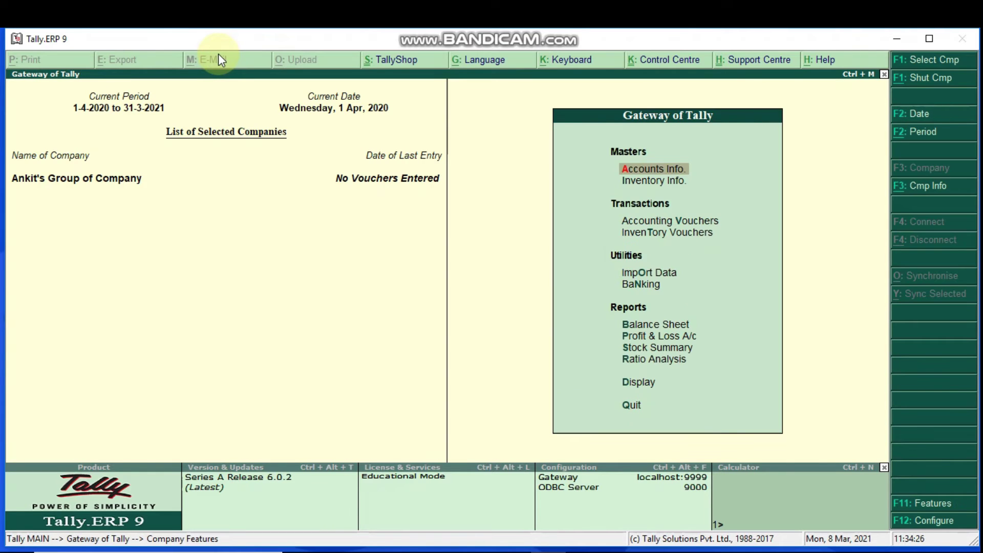
pyautogui.press('Return')
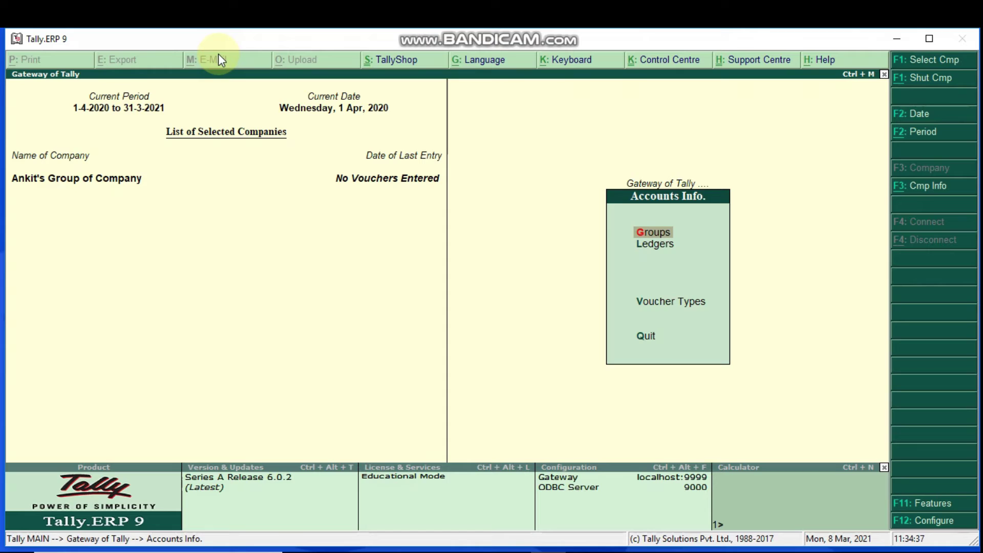
pyautogui.press('Escape')
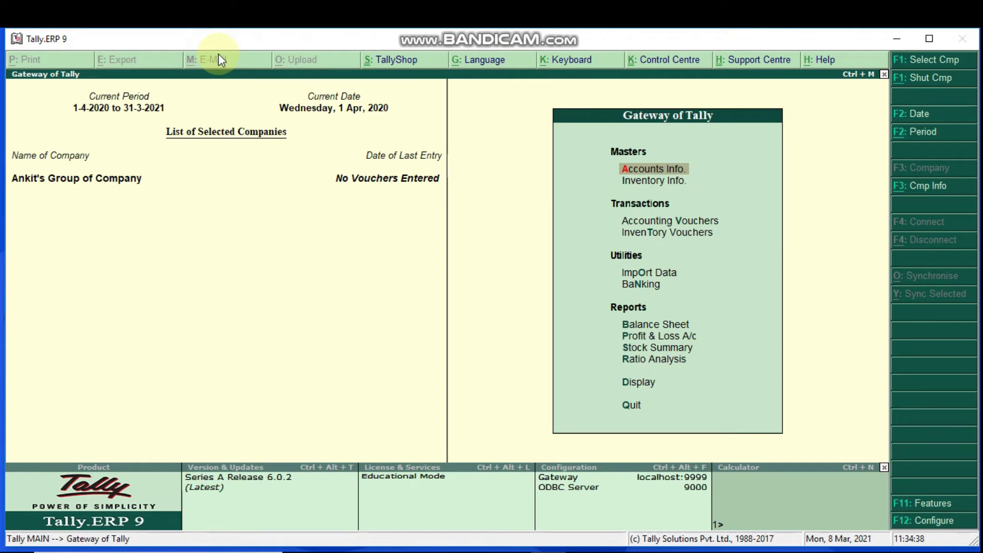
pyautogui.press('Return')
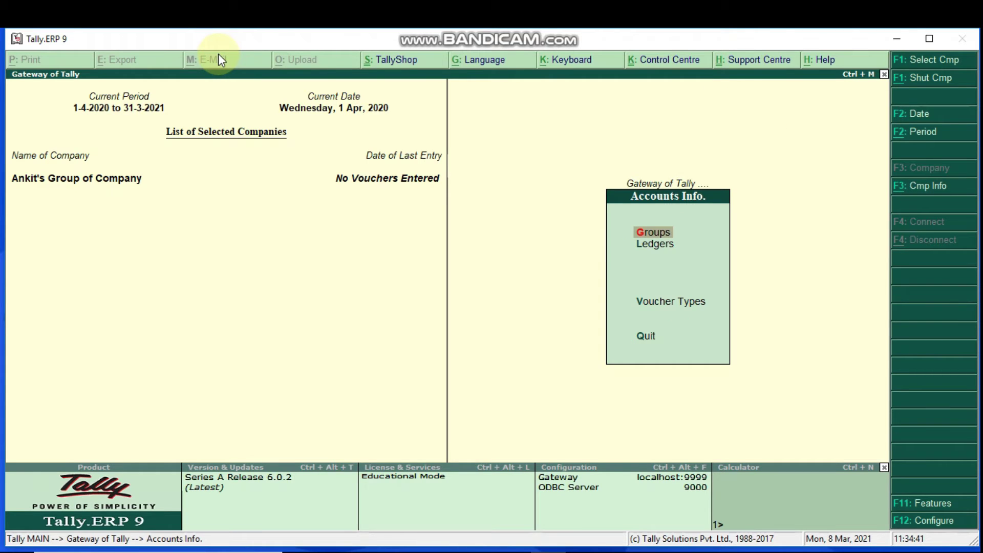
pyautogui.press('Escape')
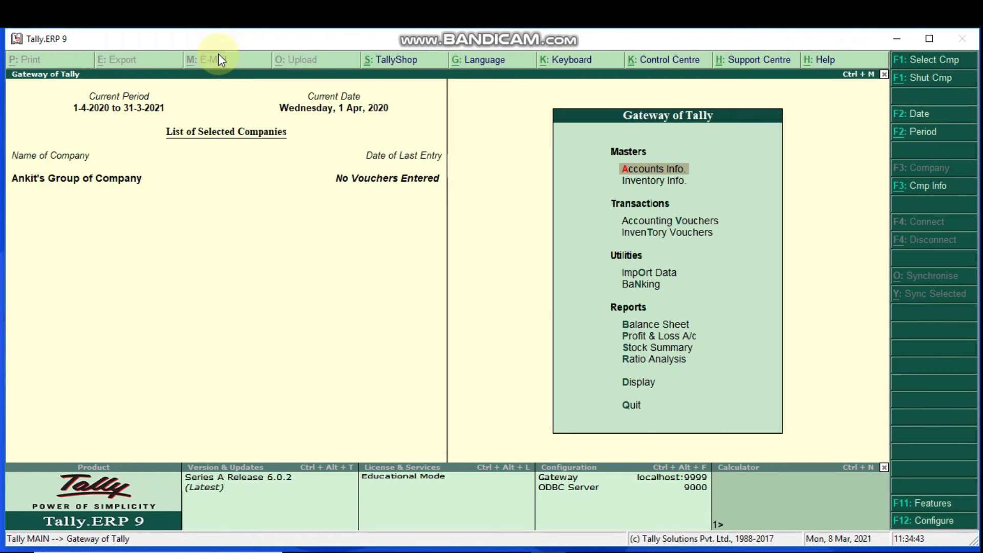
# Start creating a single stock group named "Monitor" under Primary, without an alias
pyautogui.press('Down')
pyautogui.press('Return')
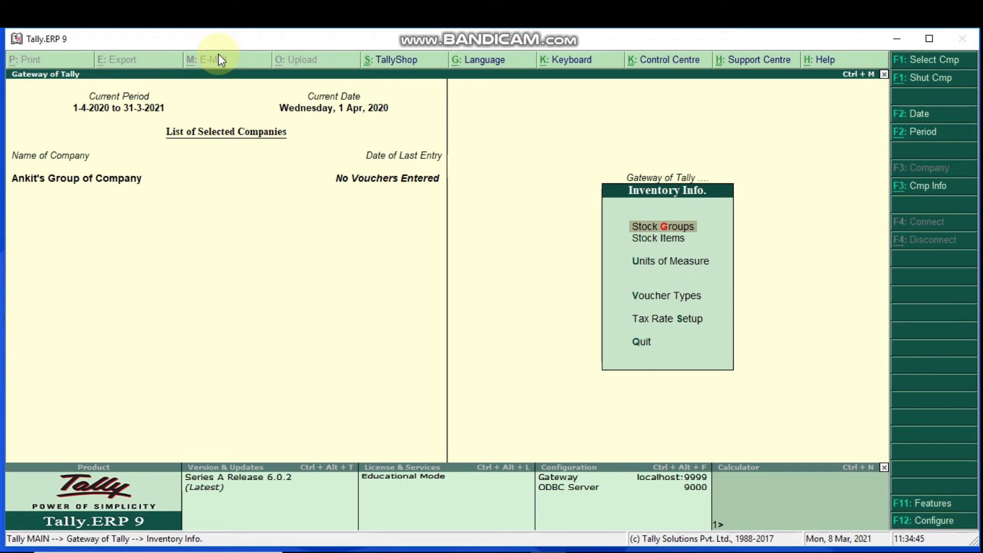
pyautogui.press('Return')
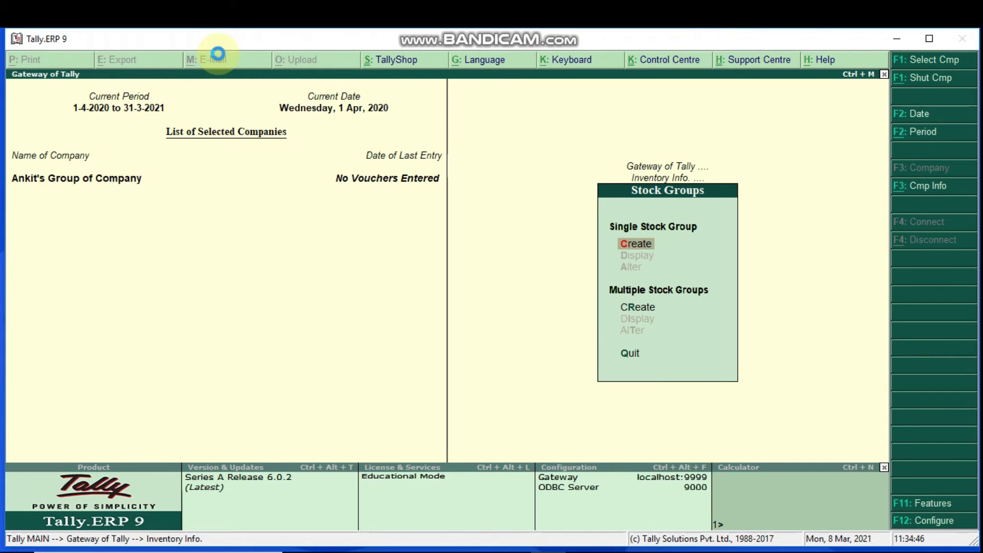
pyautogui.press('Return')
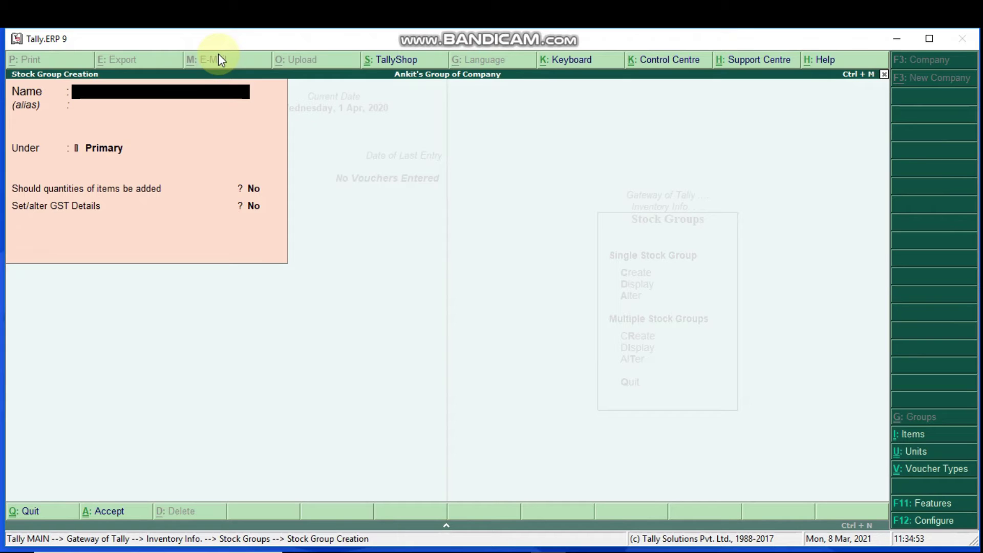
pyautogui.write('Monitor')
pyautogui.press('Return')
pyautogui.press('Return')
pyautogui.press('Return')
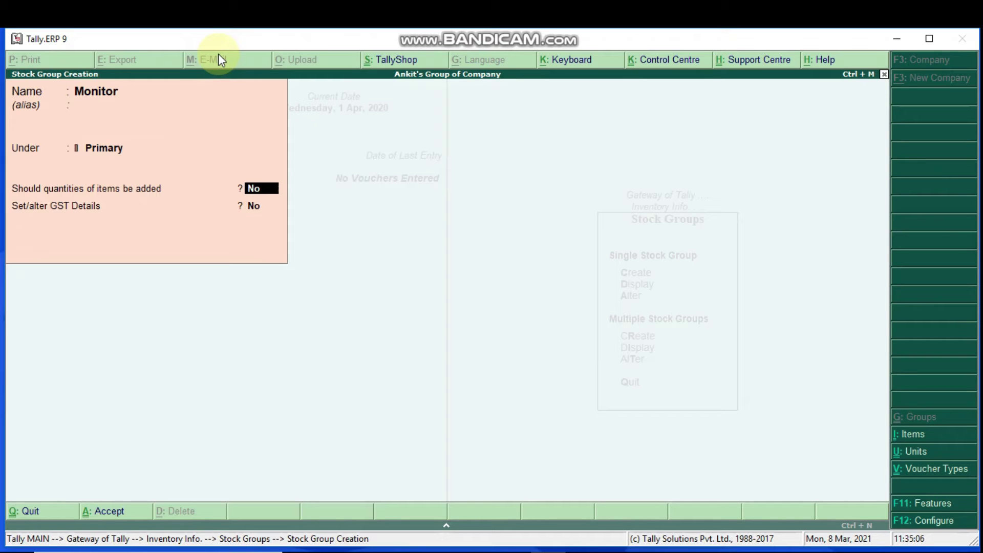
# Set the Monitor stock group to add item quantities and turn on its GST details
pyautogui.write('y')
pyautogui.press('Return')
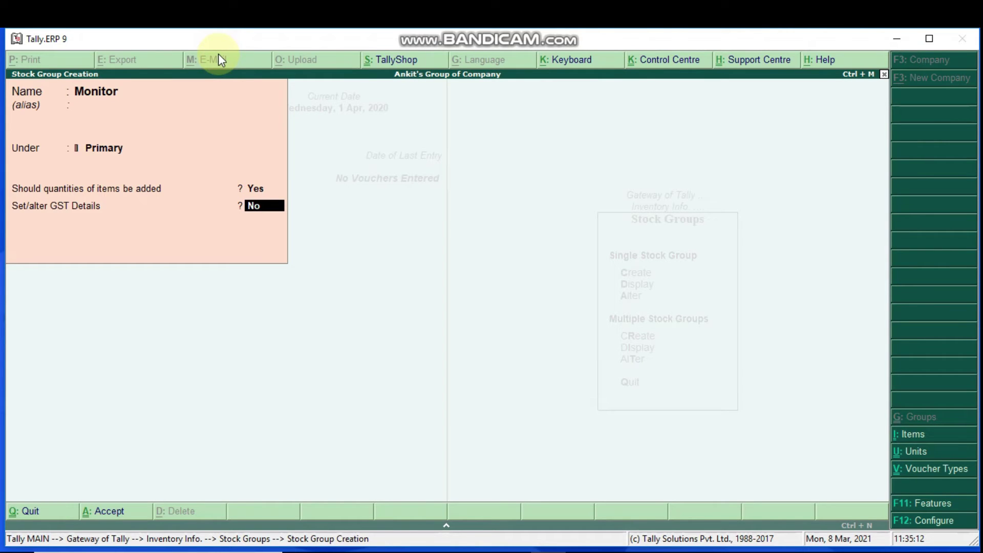
pyautogui.write('y')
pyautogui.press('Return')
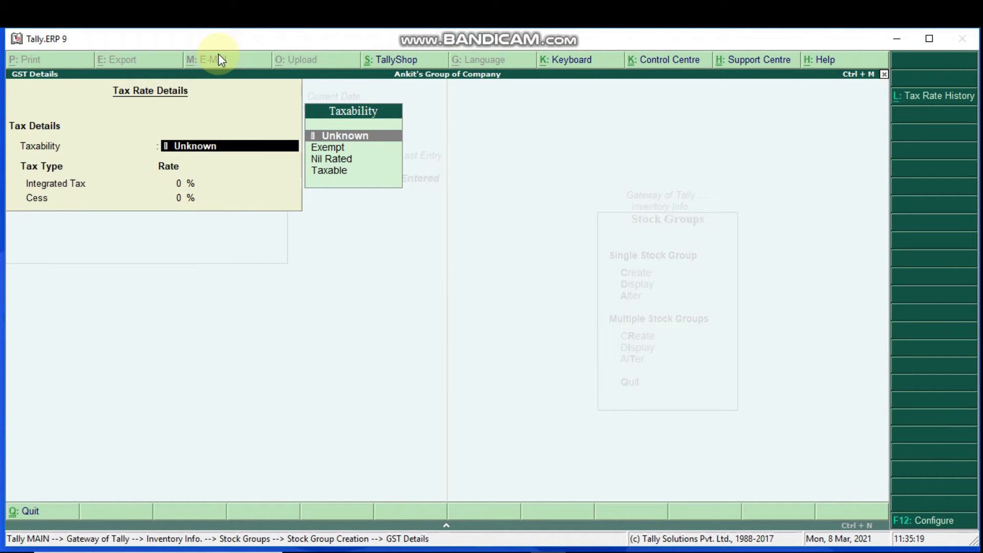
# Make the Monitor stock group Taxable at 18% integrated tax with 0% cess, and save the group
pyautogui.press('Down')
pyautogui.press('Down')
pyautogui.press('Down')
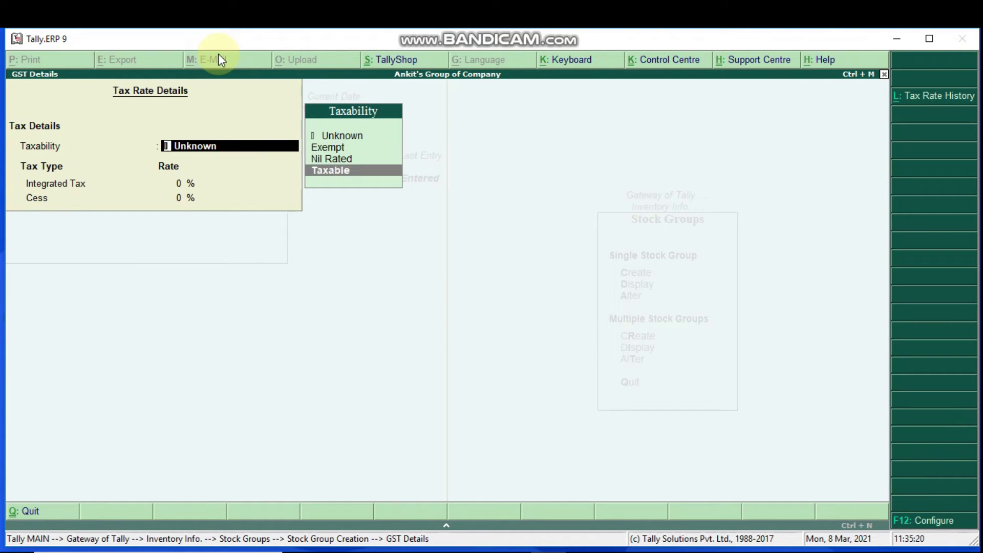
pyautogui.press('Return')
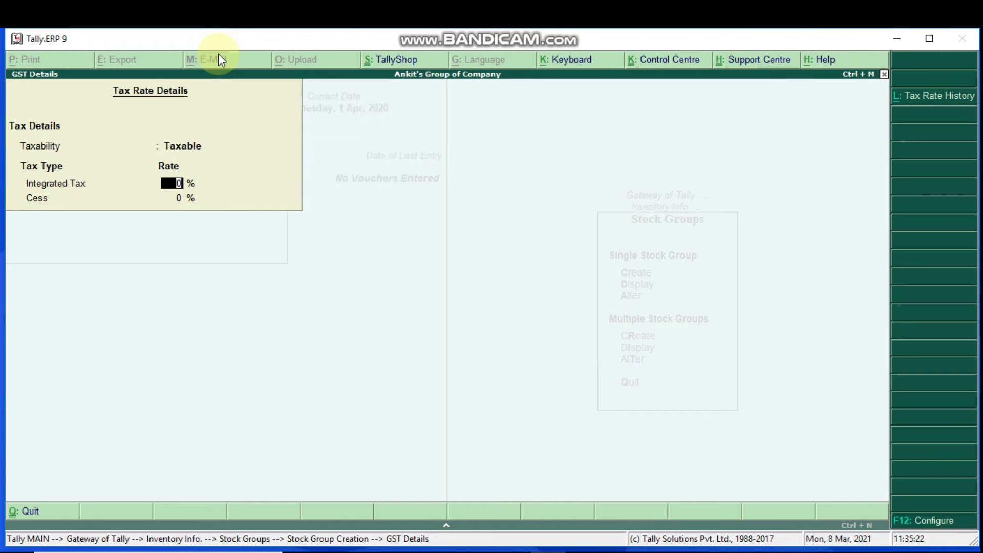
pyautogui.write('18')
pyautogui.press('Return')
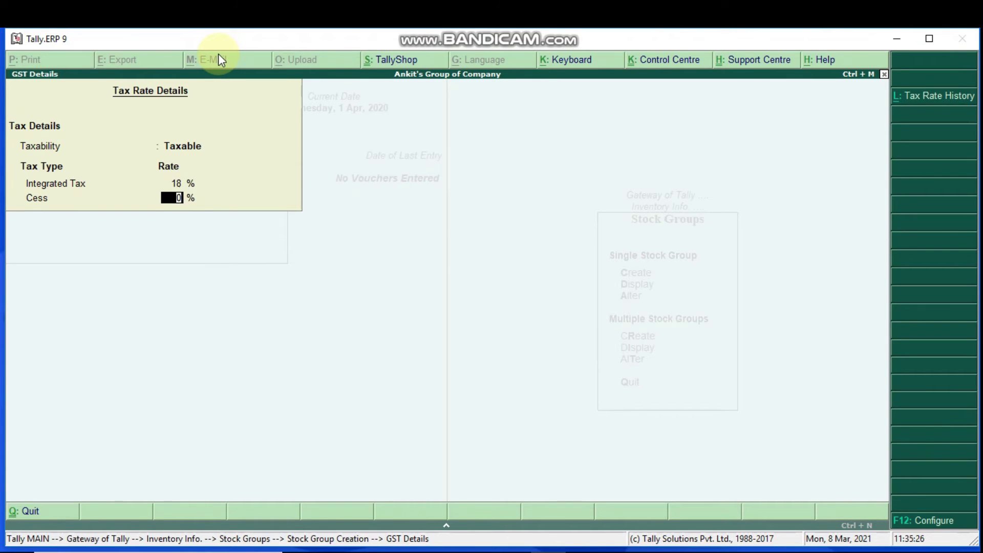
pyautogui.press('Return')
pyautogui.press('Return')
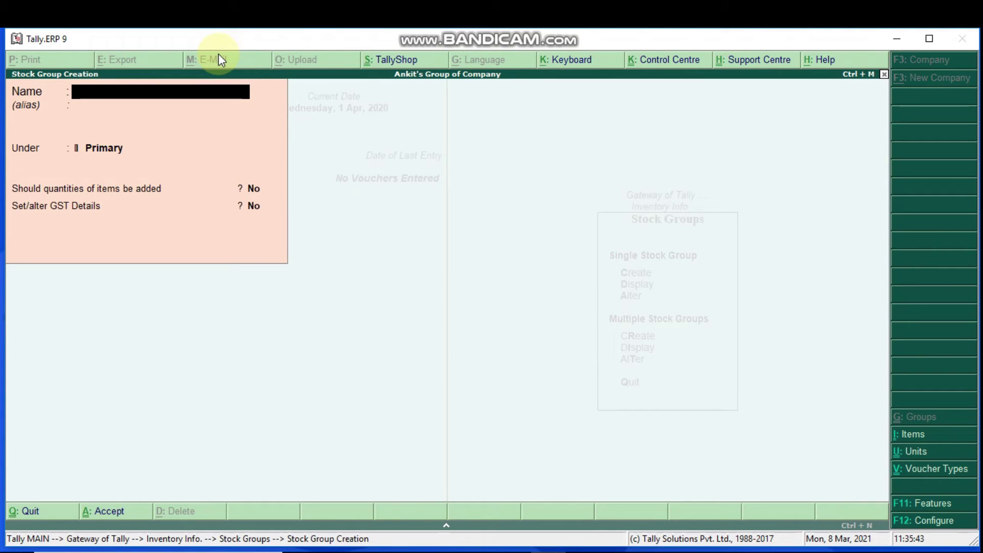
# Start a "Motherboard" stock group under Primary without an alias, with item quantities added and GST details turned on
pyautogui.write('Motherboard')
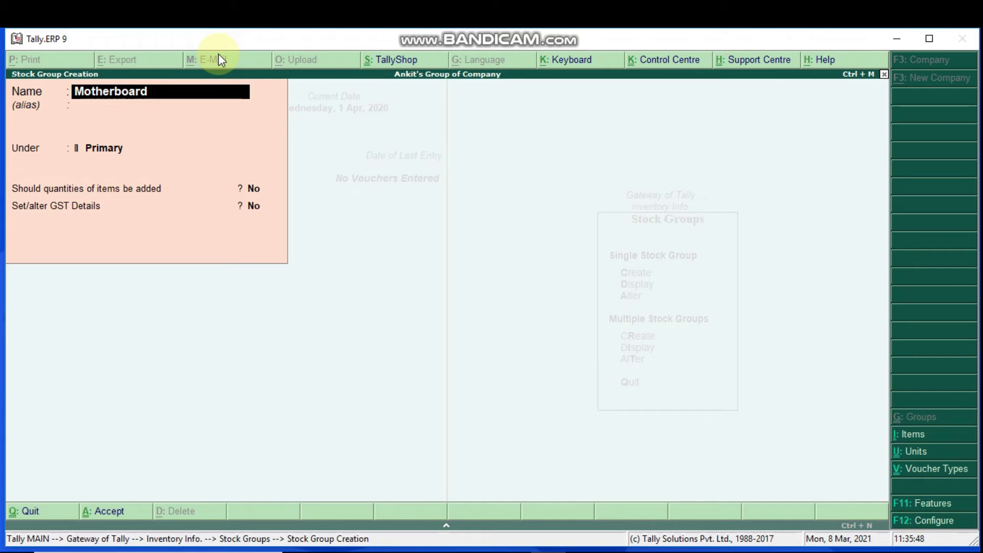
pyautogui.press('Return')
pyautogui.press('Return')
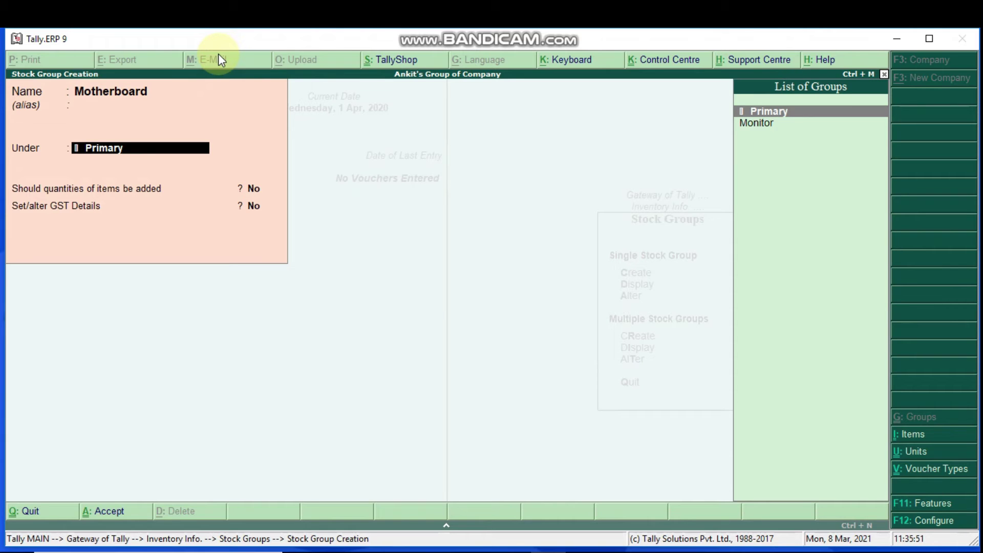
pyautogui.press('Return')
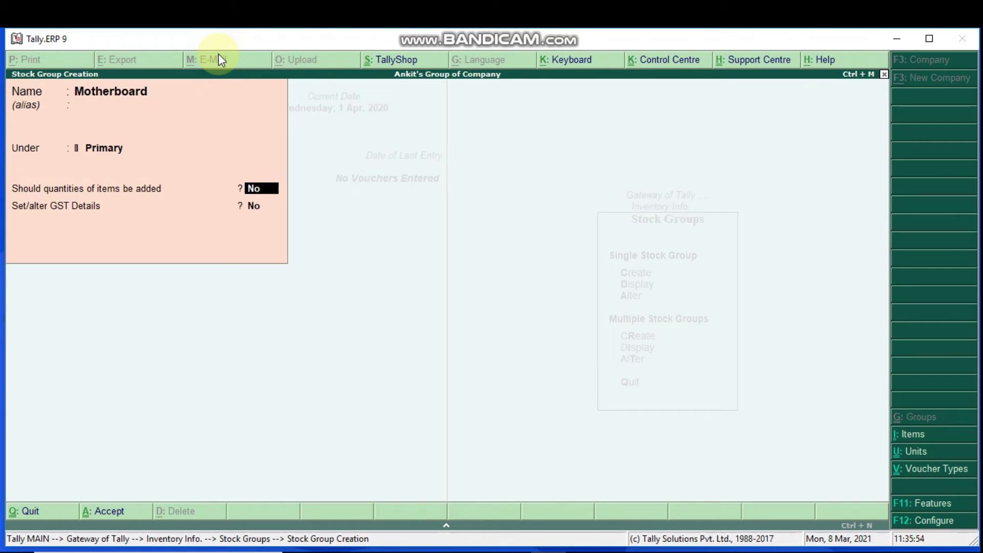
pyautogui.write('y')
pyautogui.press('Return')
pyautogui.write('y')
pyautogui.press('Return')
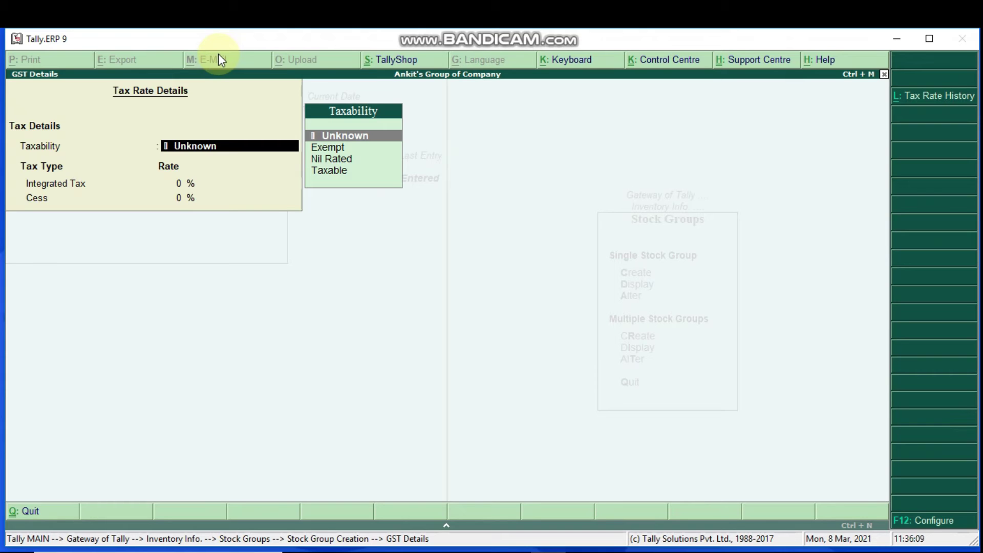
# Make the Motherboard stock group Taxable at 18% integrated tax with 0% cess, and save the group
pyautogui.press('Down')
pyautogui.press('Down')
pyautogui.press('Down')
pyautogui.press('Return')
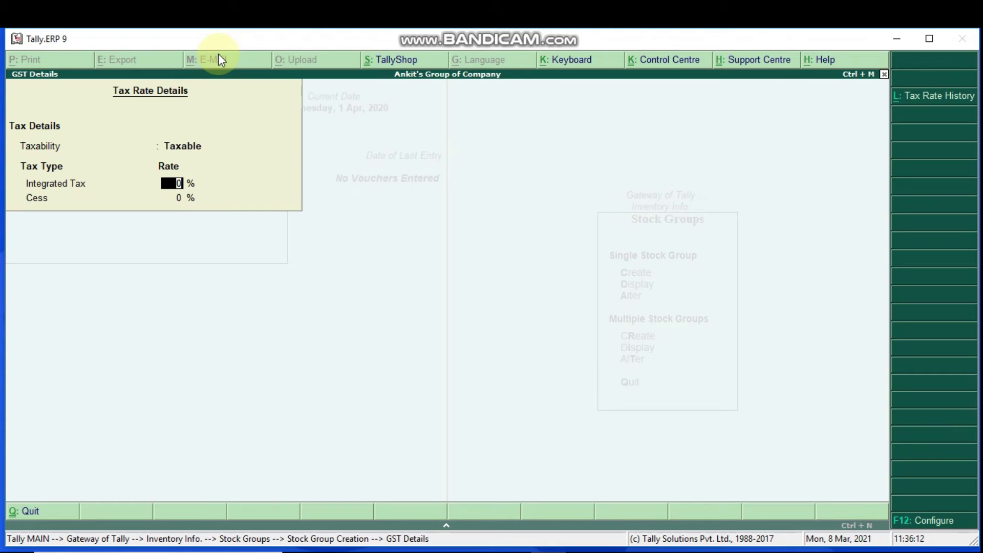
pyautogui.write('18')
pyautogui.press('Return')
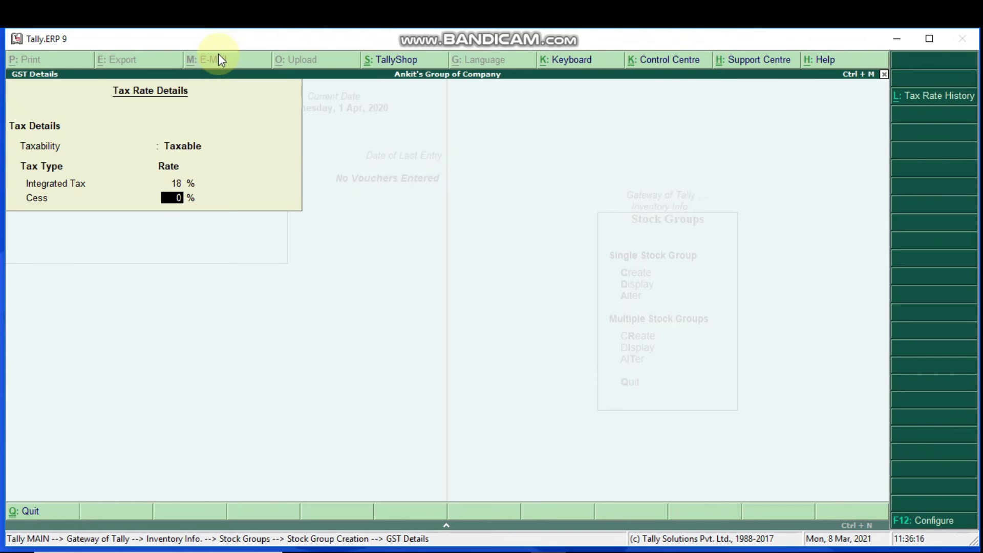
pyautogui.press('Return')
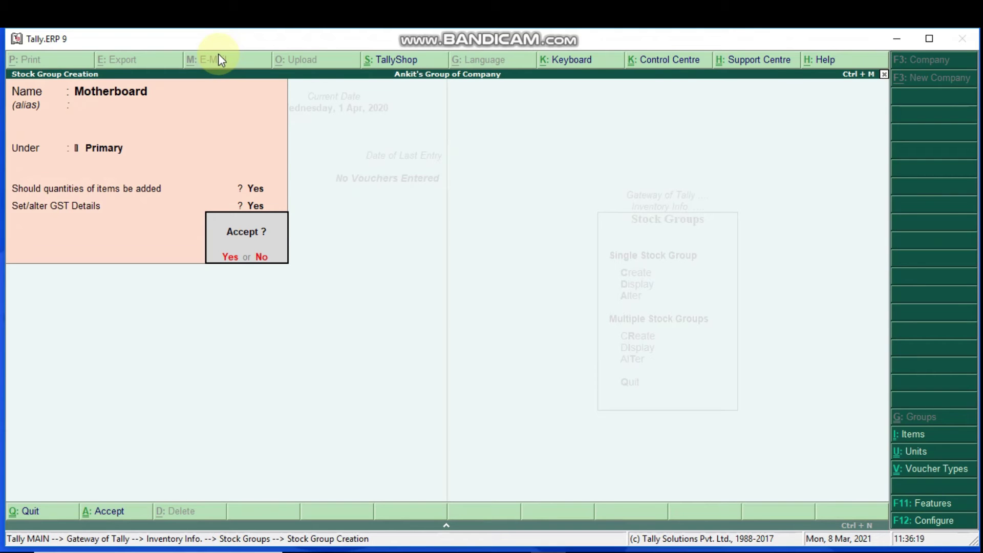
pyautogui.press('Return')
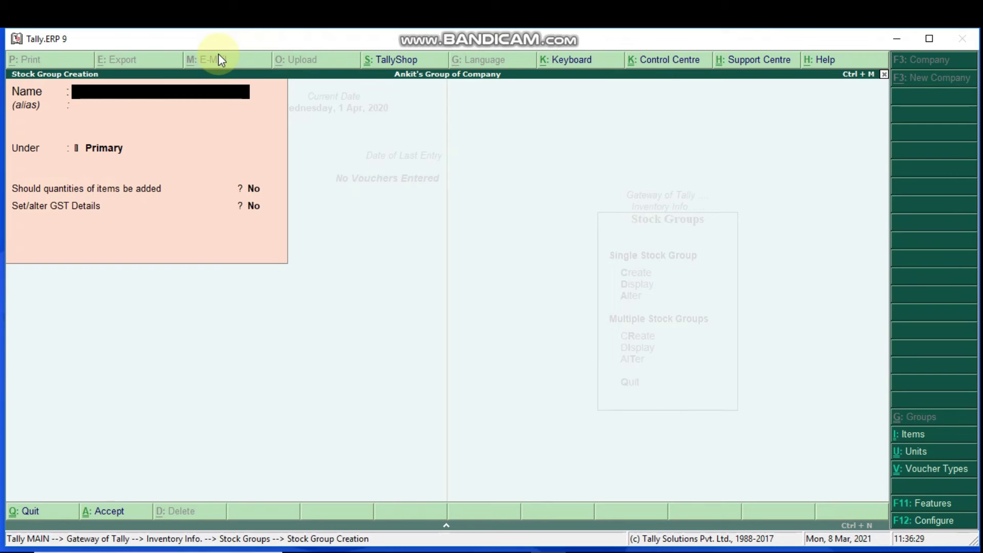
# Start a "Mouse" stock group under Primary without an alias, with item quantities added and GST details turned on
pyautogui.write('Mouse')
pyautogui.press('Return')
pyautogui.press('Return')
pyautogui.press('Return')
pyautogui.write('y')
pyautogui.press('Return')
pyautogui.write('y')
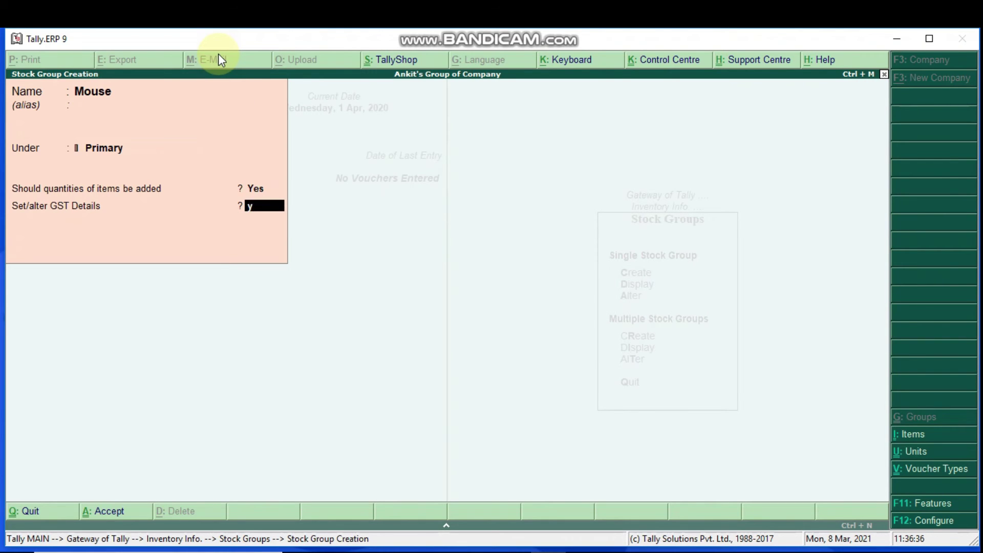
pyautogui.press('Return')
# Make the Mouse stock group Taxable at 18% integrated tax with 0% cess, and save the group
pyautogui.press('Down')
pyautogui.press('Down')
pyautogui.press('Down')
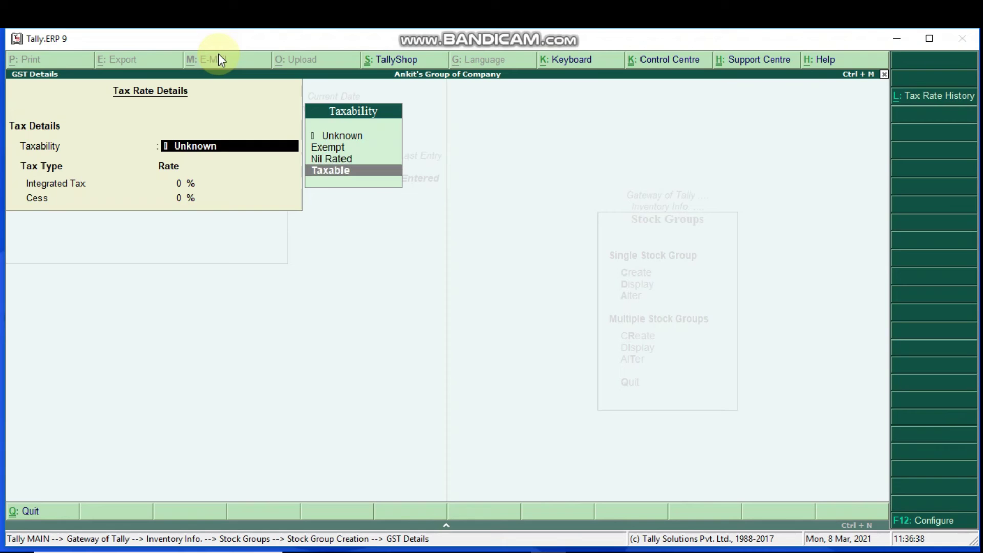
pyautogui.press('Return')
pyautogui.write('18')
pyautogui.press('Return')
pyautogui.press('Return')
pyautogui.press('Return')
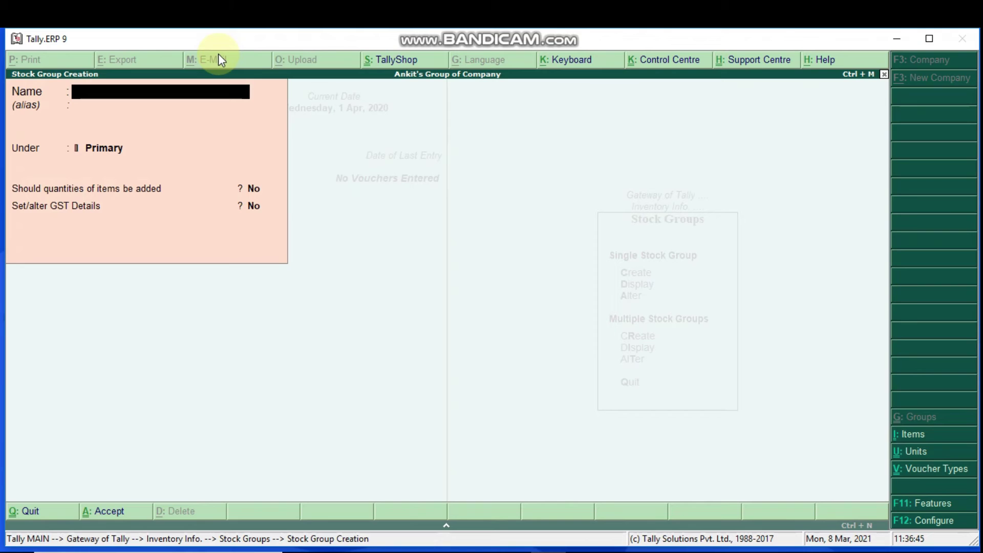
# Start a "Scanner" stock group under Primary without an alias, with item quantities added and GST details turned on
pyautogui.write('Scanner')
pyautogui.press('Return')
pyautogui.press('Return')
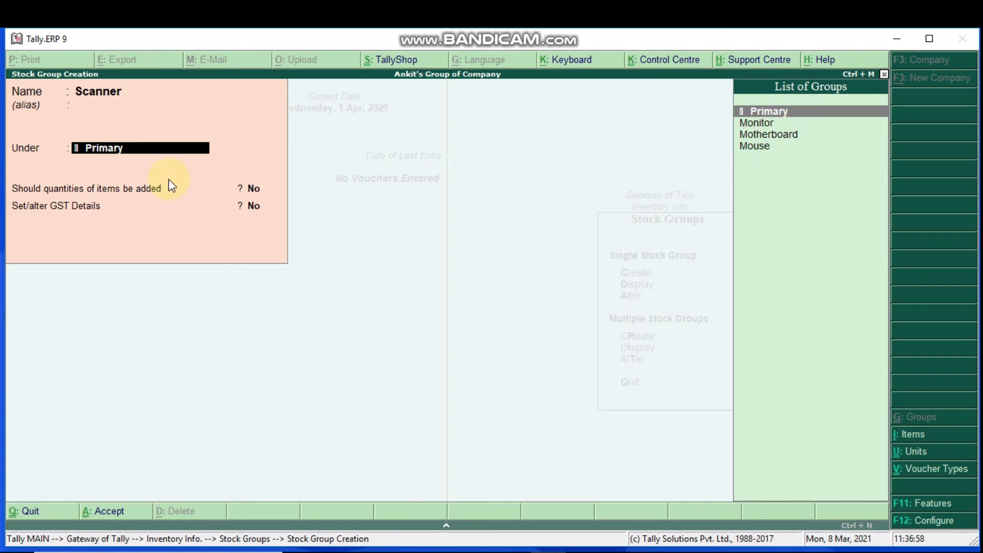
pyautogui.press('Return')
pyautogui.write('y')
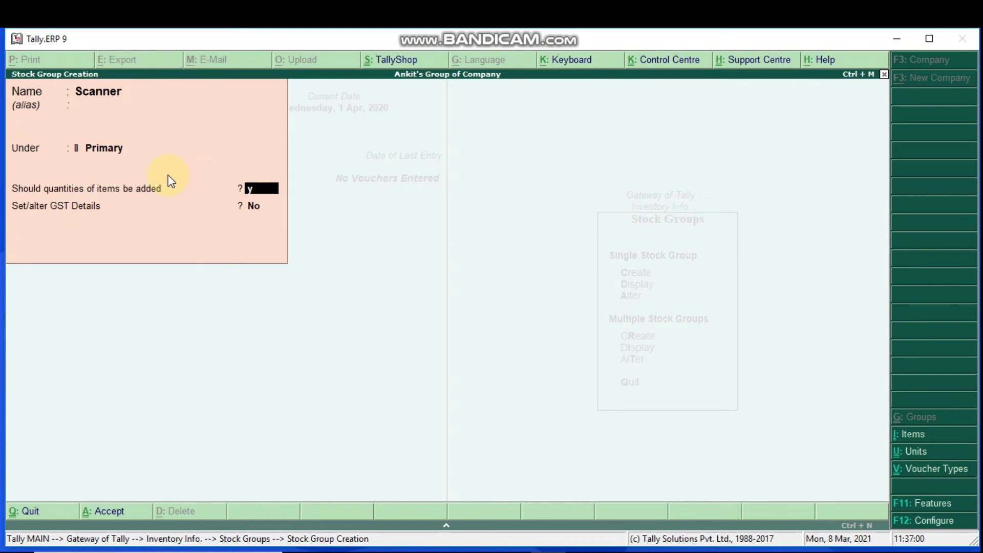
pyautogui.press('Return')
pyautogui.write('y')
pyautogui.press('Return')
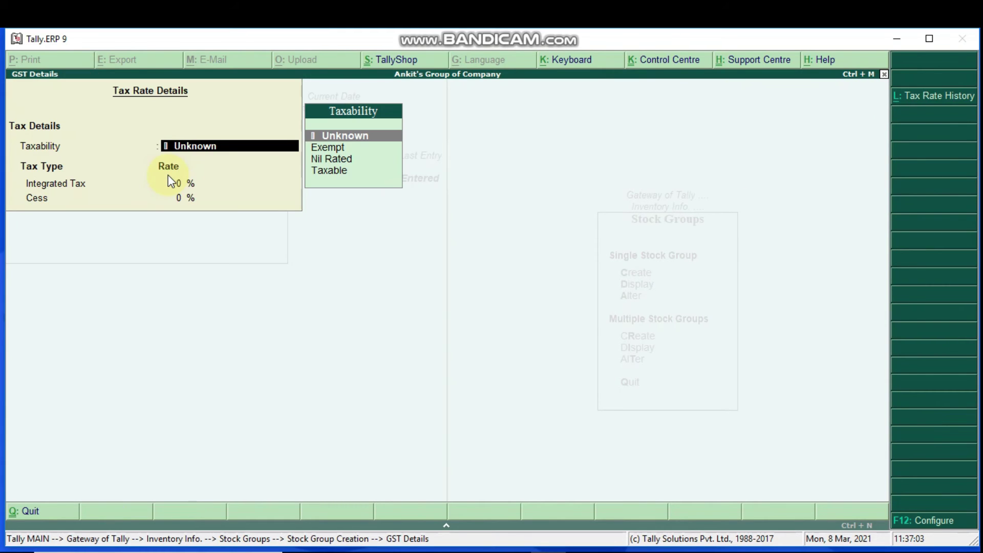
# Make the Scanner stock group Taxable at 18% integrated tax with 0% cess, and save the group
pyautogui.press('Down')
pyautogui.press('Down')
pyautogui.press('Down')
pyautogui.press('Return')
pyautogui.write('18')
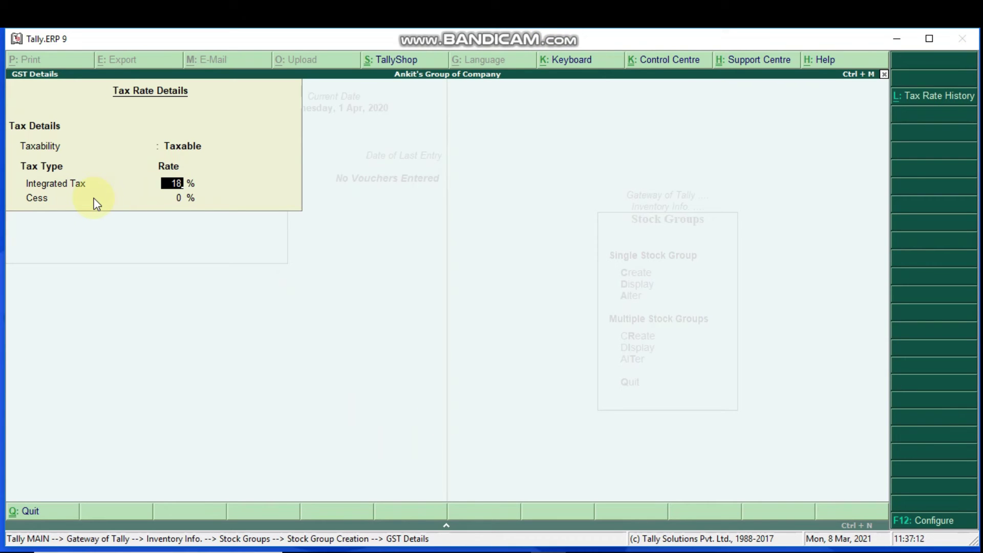
pyautogui.press('Return')
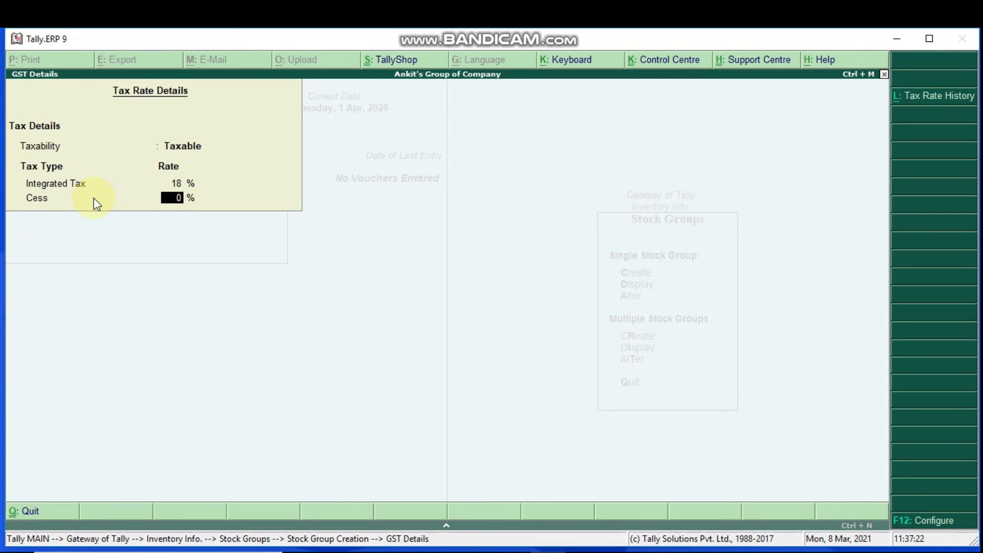
pyautogui.press('Return')
pyautogui.press('Return')
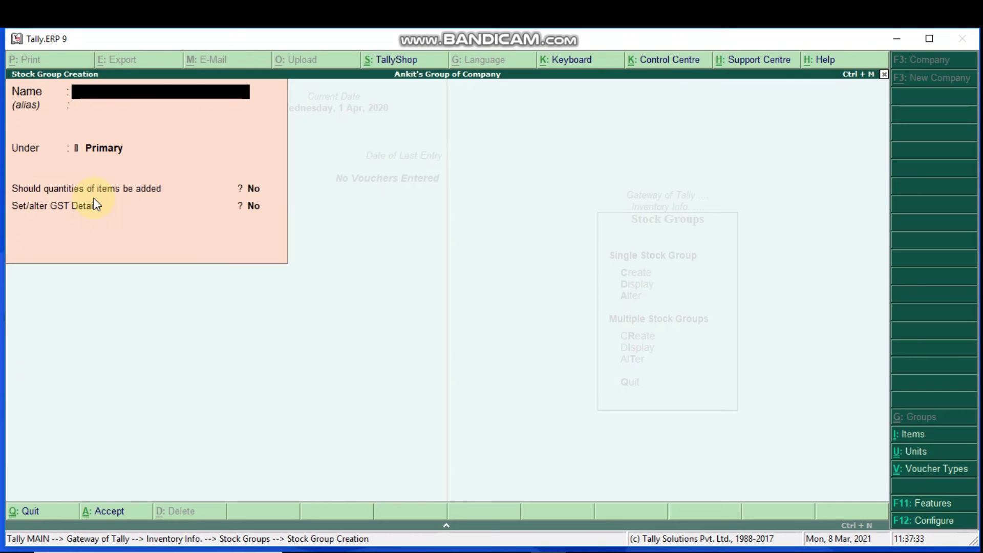
# Start a "Keyboard and Mouse" stock group under Primary without an alias, with item quantities added and GST details turned on
pyautogui.write('Keyboard')
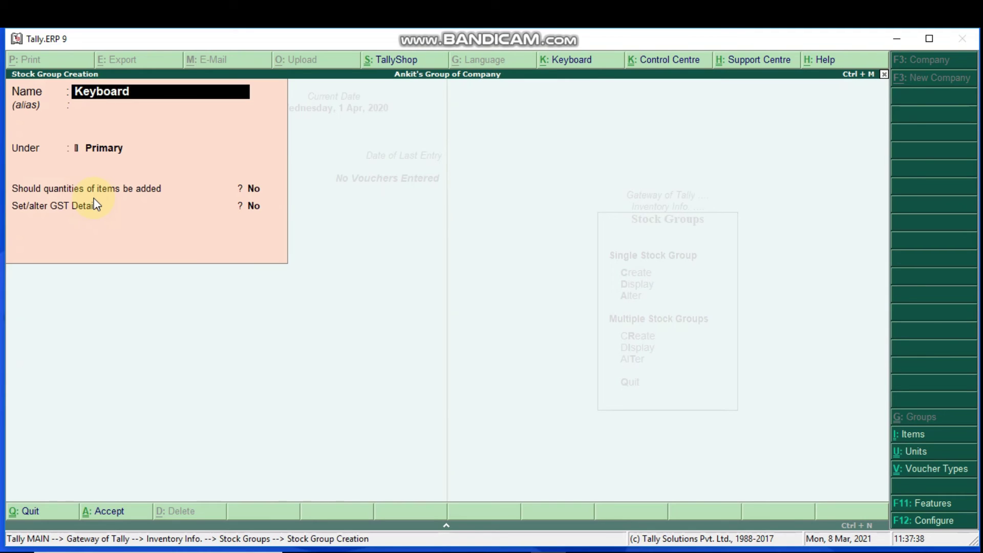
pyautogui.write(' and Mouse')
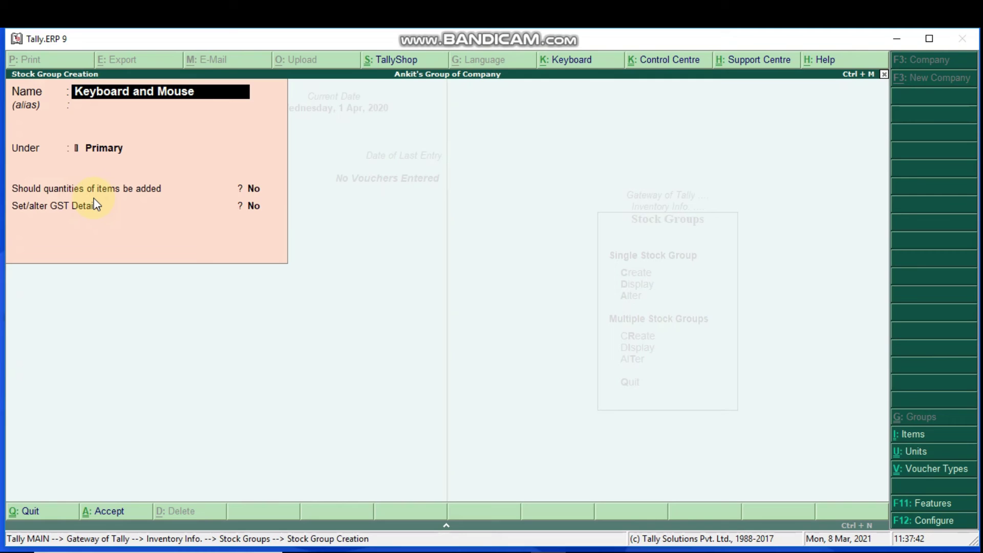
pyautogui.press('Return')
pyautogui.press('Return')
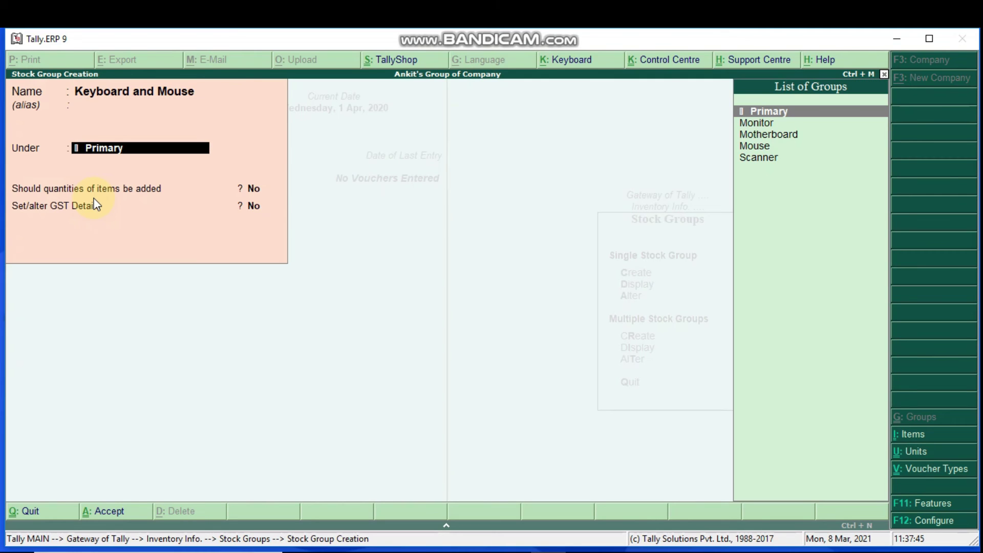
pyautogui.press('Return')
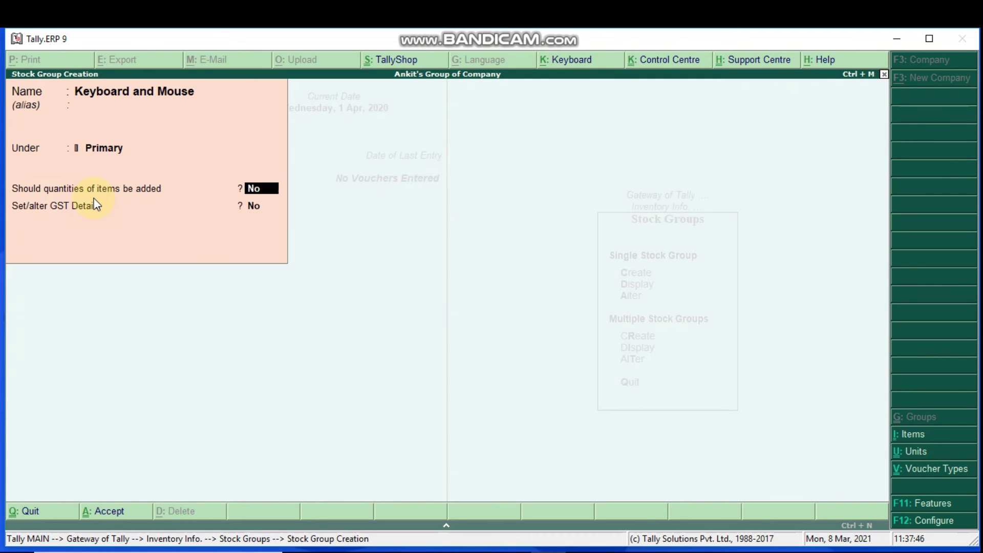
pyautogui.write('y')
pyautogui.press('Return')
pyautogui.write('y')
pyautogui.press('Return')
# Make the Keyboard and Mouse stock group Taxable at 18% integrated tax with 0% cess, and save the group
pyautogui.press('Down')
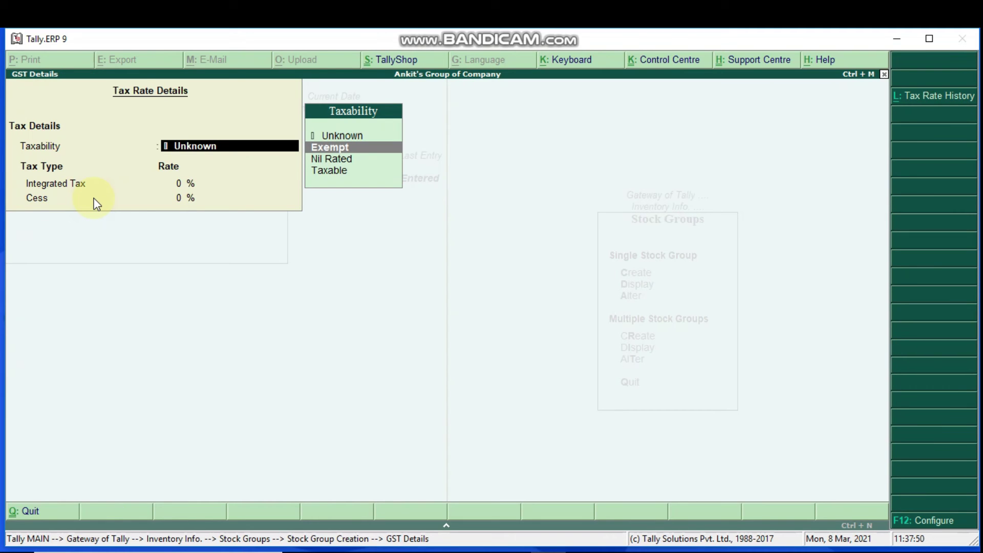
pyautogui.press('Down')
pyautogui.press('Down')
pyautogui.press('Return')
pyautogui.write('18')
pyautogui.press('Return')
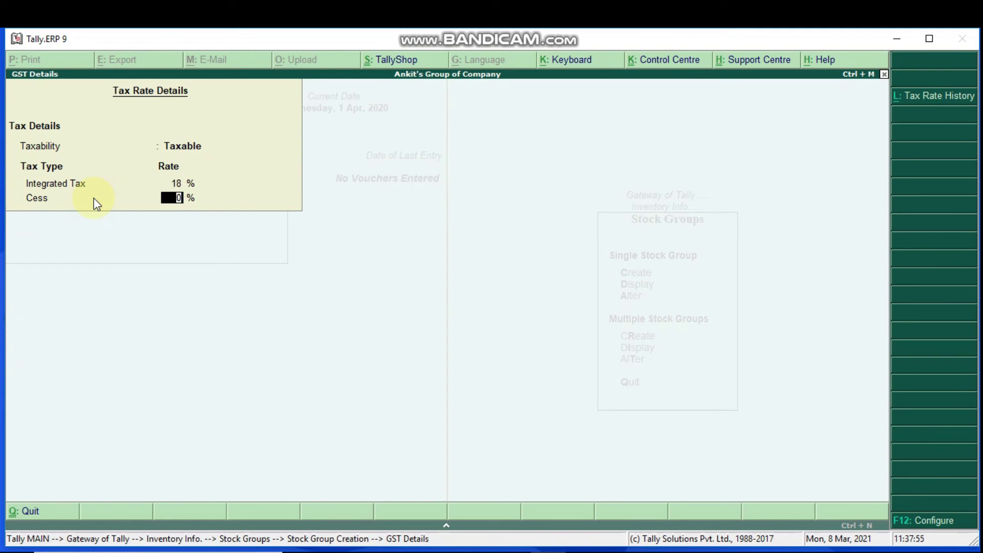
pyautogui.press('Return')
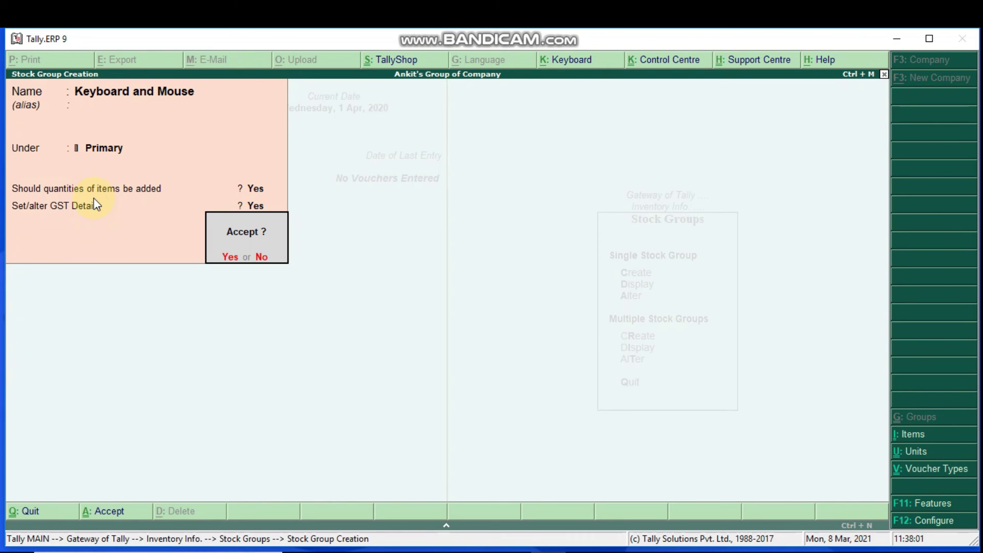
pyautogui.press('Return')
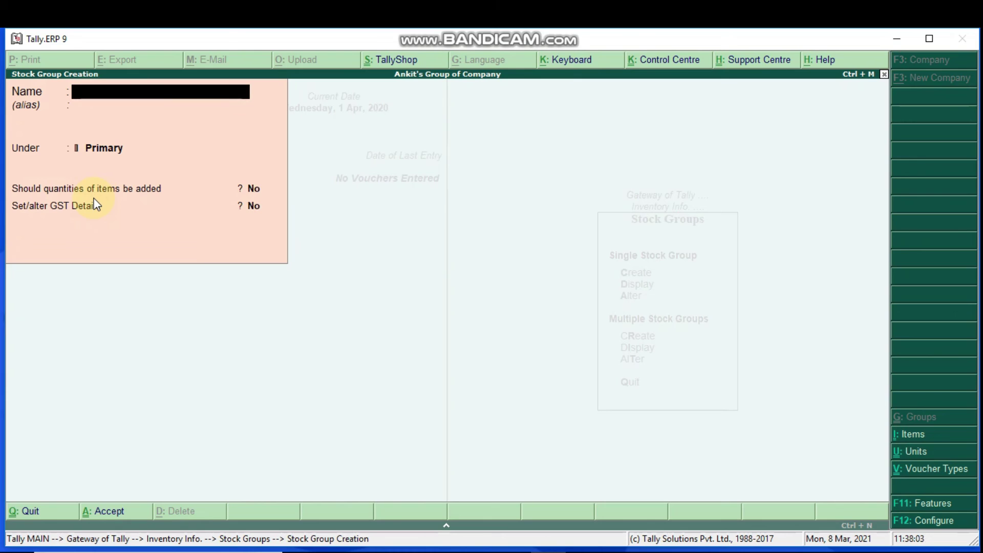
# Start an "HDD" stock group under Primary without an alias, with item quantities added and GST details turned on
pyautogui.write('Hdd')
pyautogui.press('BackSpace')
pyautogui.press('BackSpace')
pyautogui.write('DD')
pyautogui.press('Return')
pyautogui.press('Return')
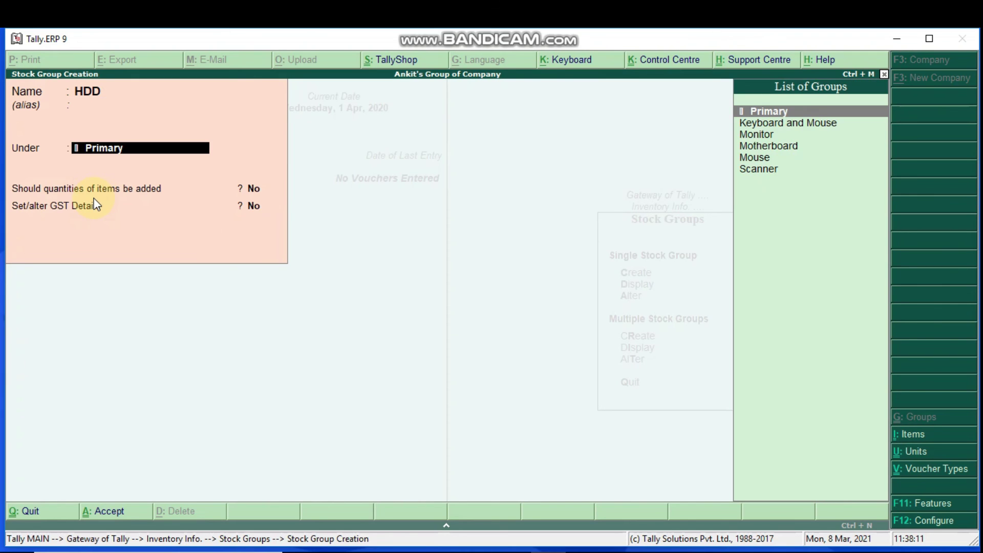
pyautogui.press('Return')
pyautogui.write('y')
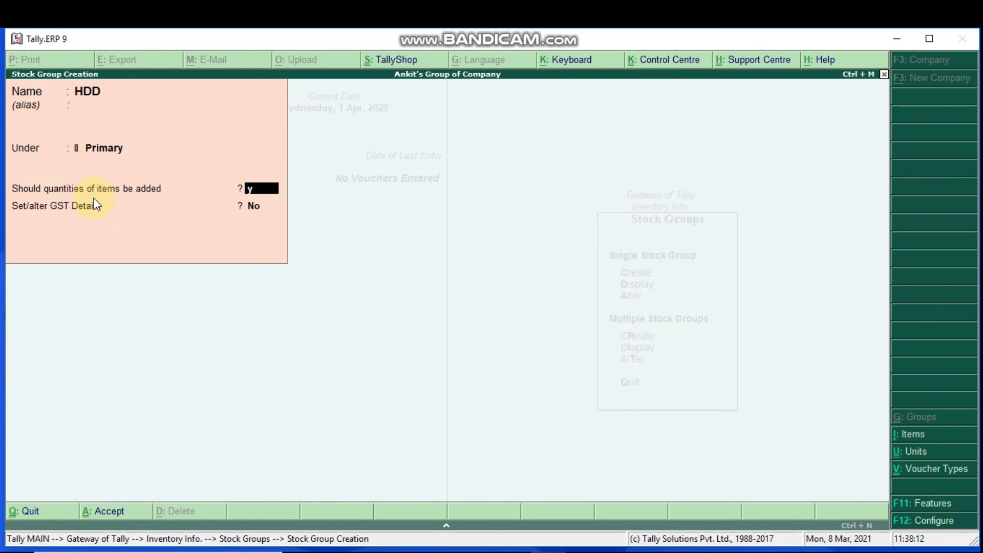
pyautogui.press('Return')
pyautogui.write('y')
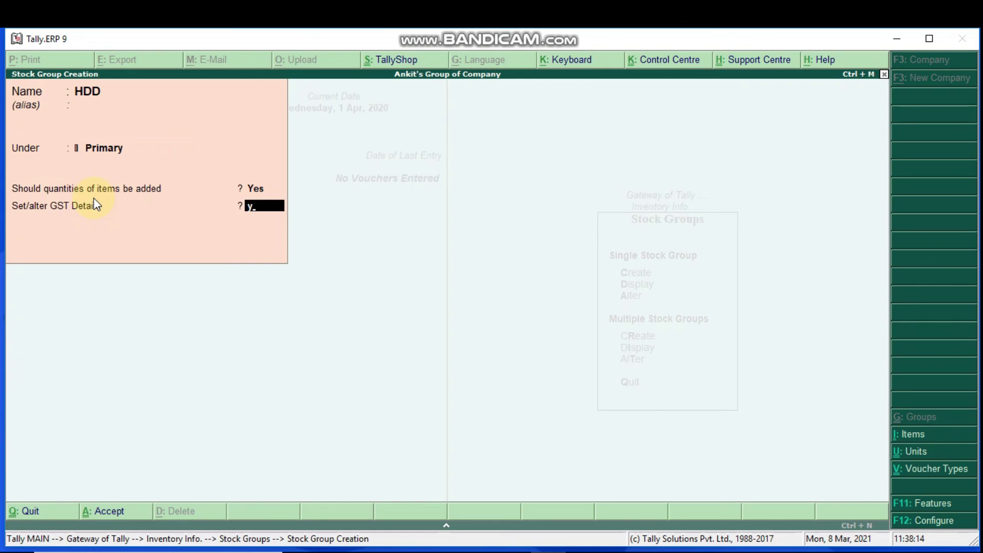
pyautogui.press('Return')
# Make the HDD stock group Taxable at 18% integrated tax with 0% cess, and save the group
pyautogui.press('Down')
pyautogui.press('Down')
pyautogui.press('Down')
pyautogui.press('Return')
pyautogui.write('18')
pyautogui.press('Return')
pyautogui.press('Return')
pyautogui.press('Return')
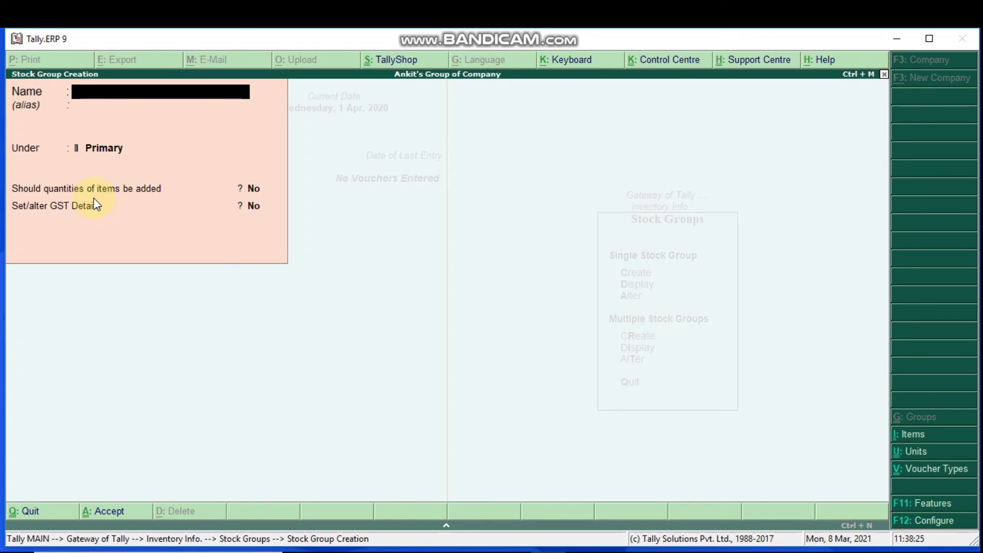
# Start an "SMPS" stock group under Primary without an alias, with item quantities added and GST details turned on
pyautogui.write('SMPS')
pyautogui.press('Return')
pyautogui.press('Return')
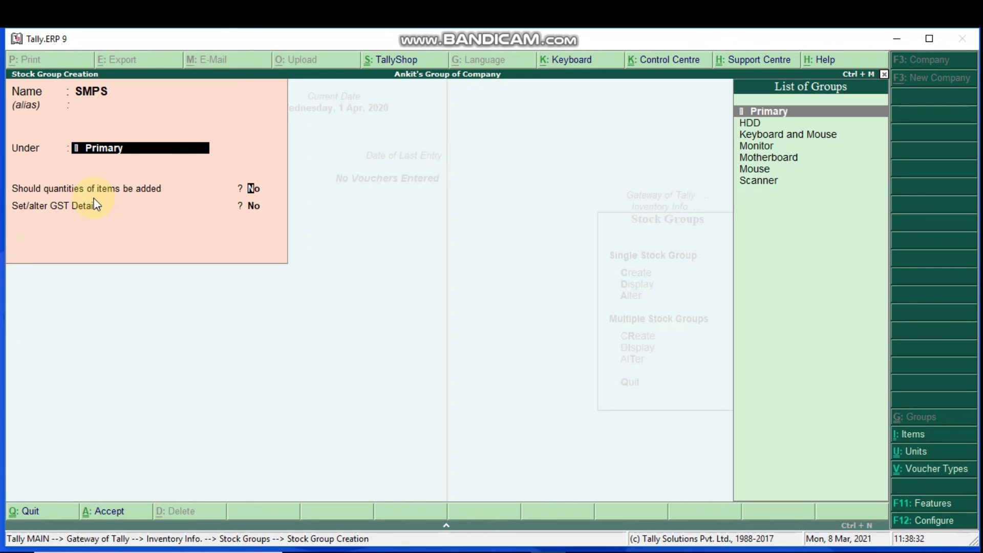
pyautogui.write('y')
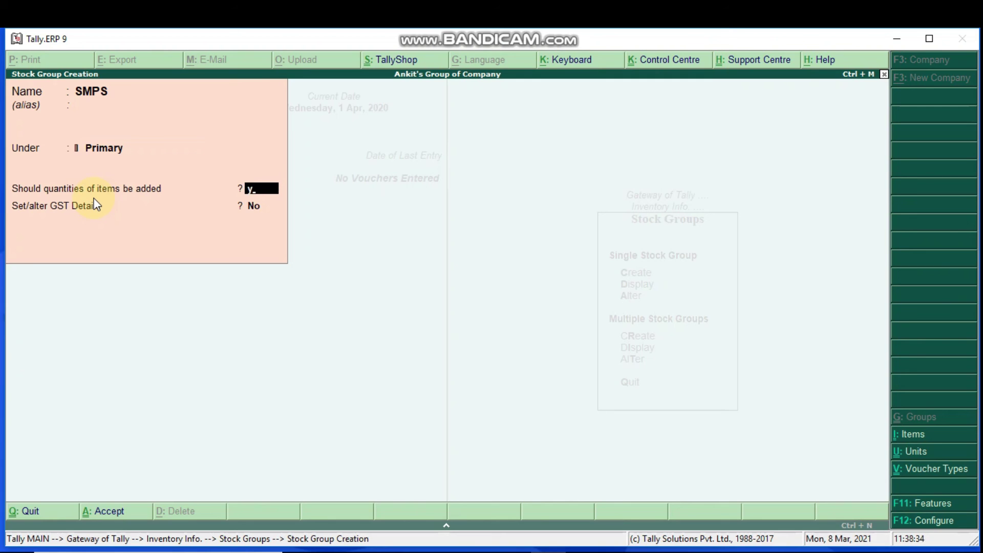
pyautogui.press('Return')
pyautogui.write('y')
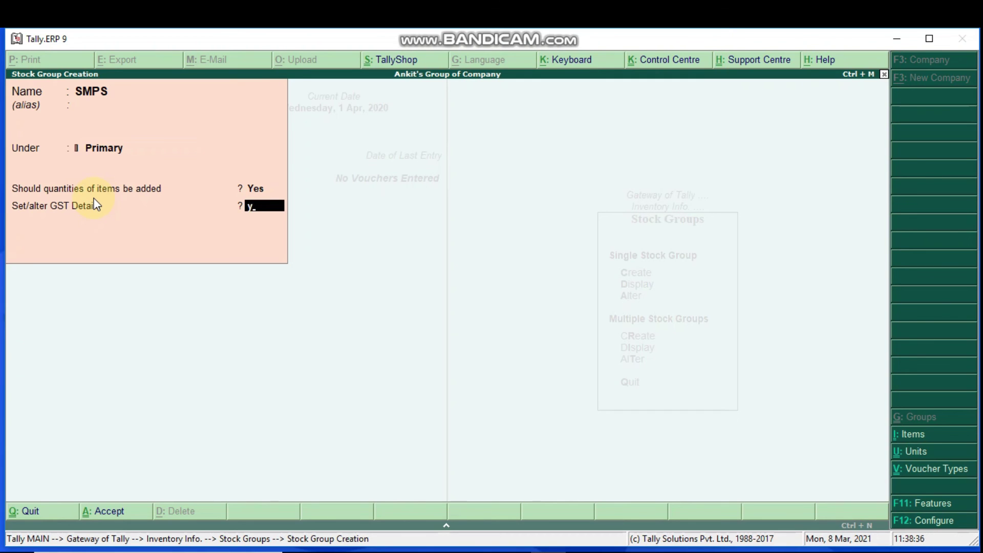
pyautogui.press('Return')
# Make the SMPS stock group Taxable at 18% integrated tax with 0% cess, and save the group
pyautogui.press('Down')
pyautogui.press('Down')
pyautogui.press('Down')
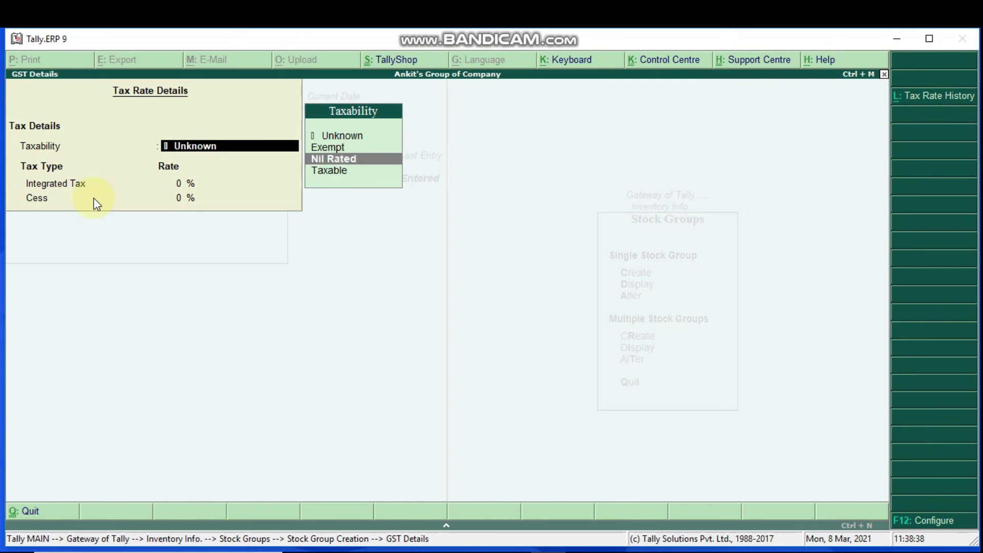
pyautogui.press('Return')
pyautogui.write('18')
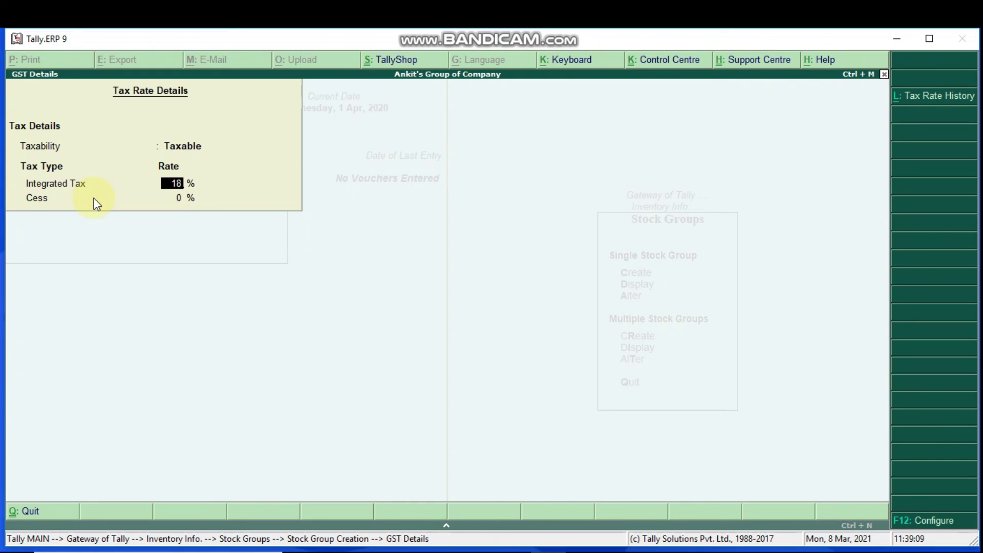
pyautogui.press('Return')
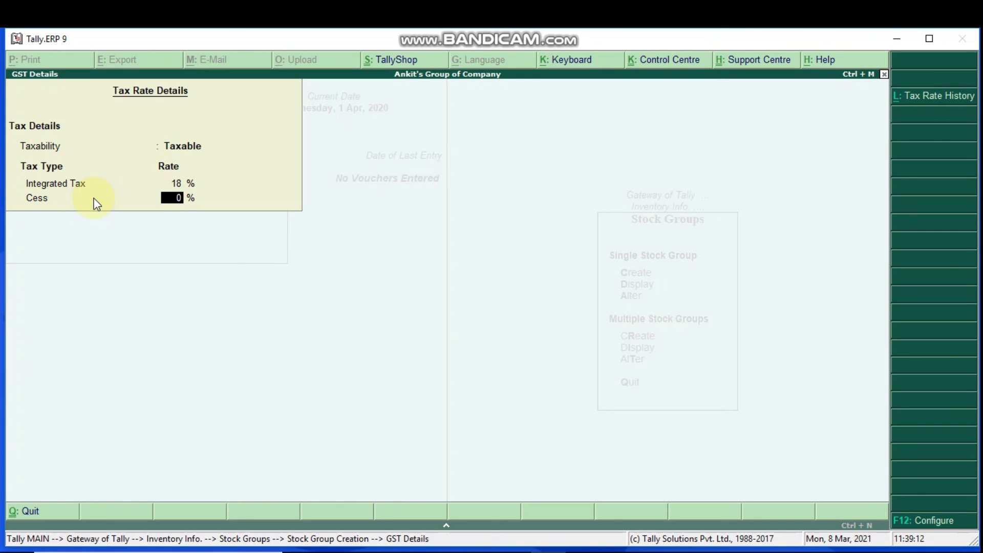
pyautogui.press('Return')
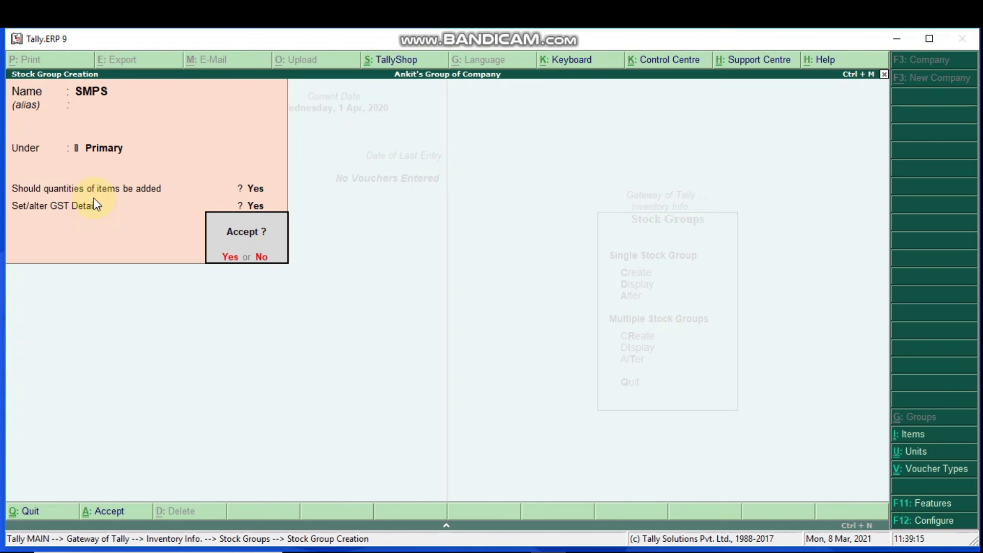
pyautogui.press('Return')
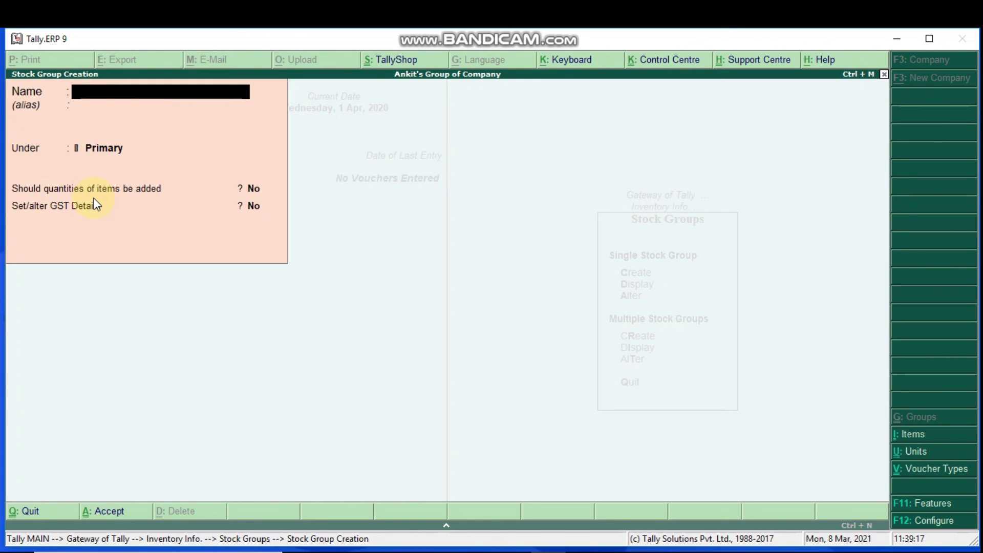